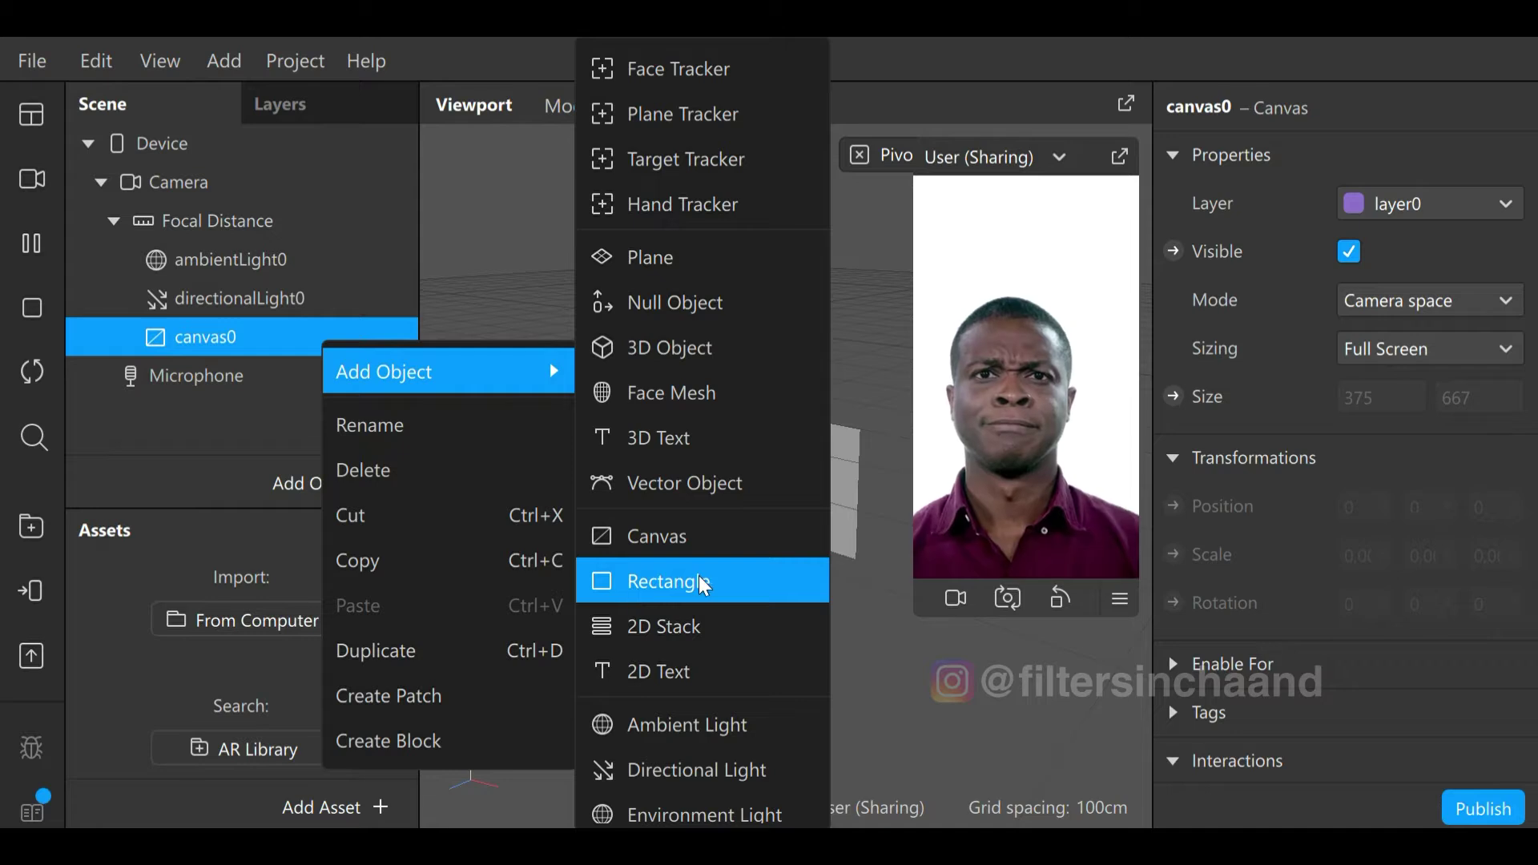
Add a rectangle under canvas0 and make it fill the canvas's full width and height.
click(703, 582)
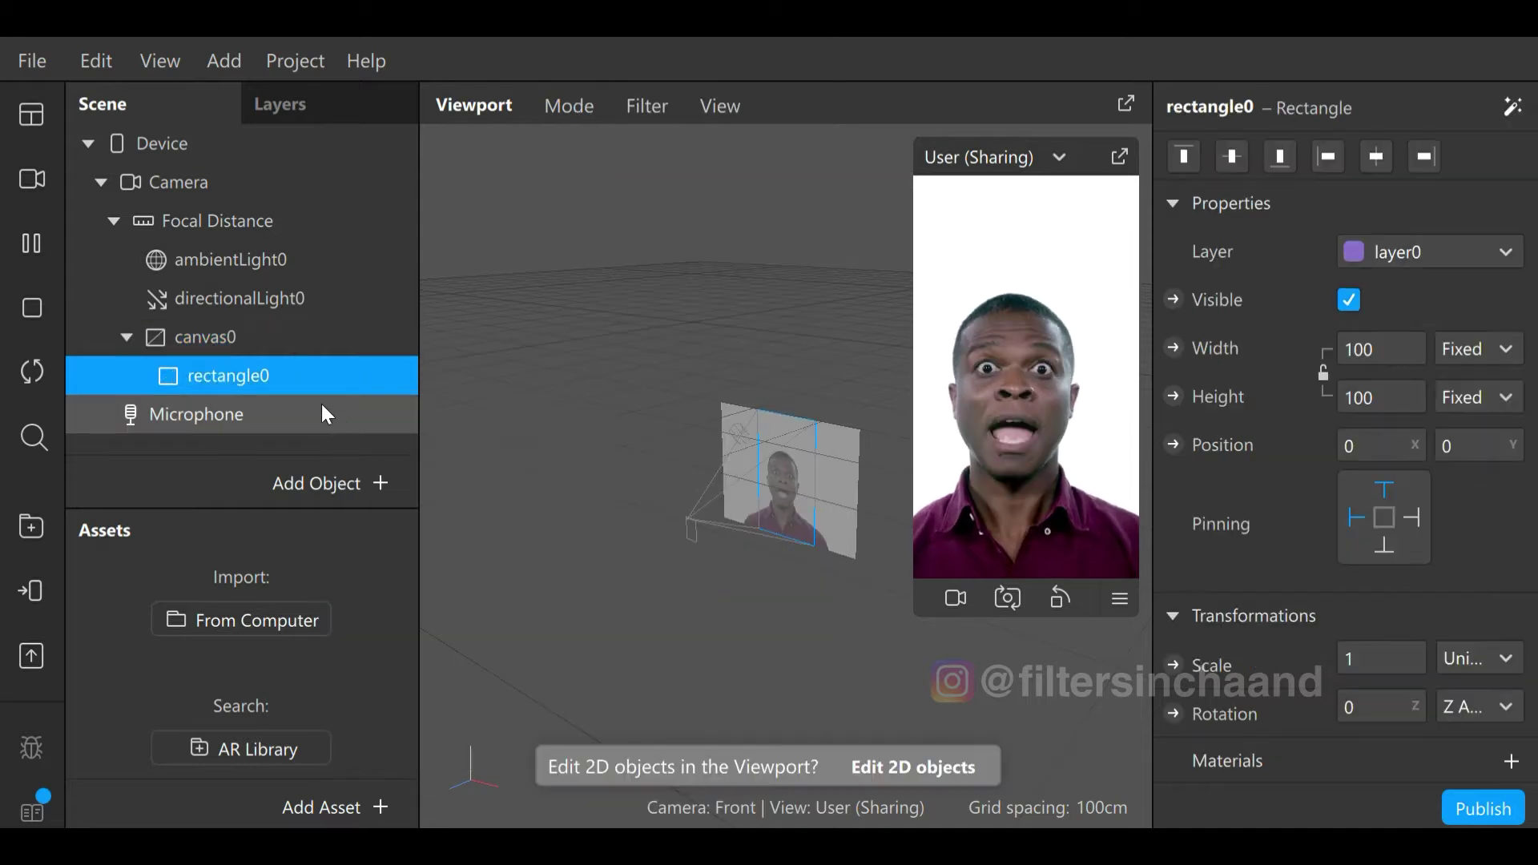
click(1394, 350)
click(1387, 408)
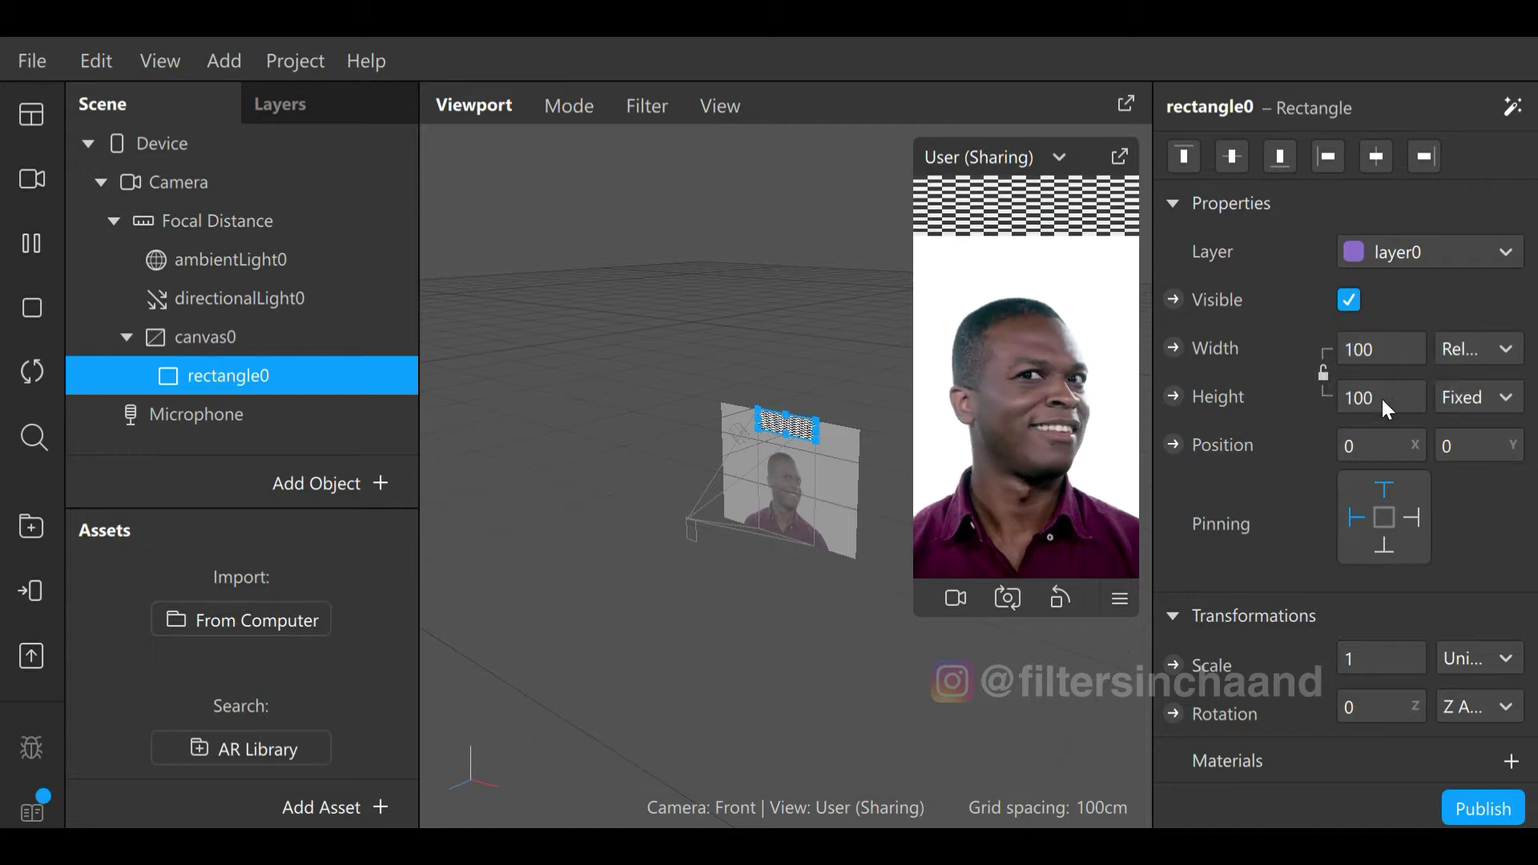
click(1394, 409)
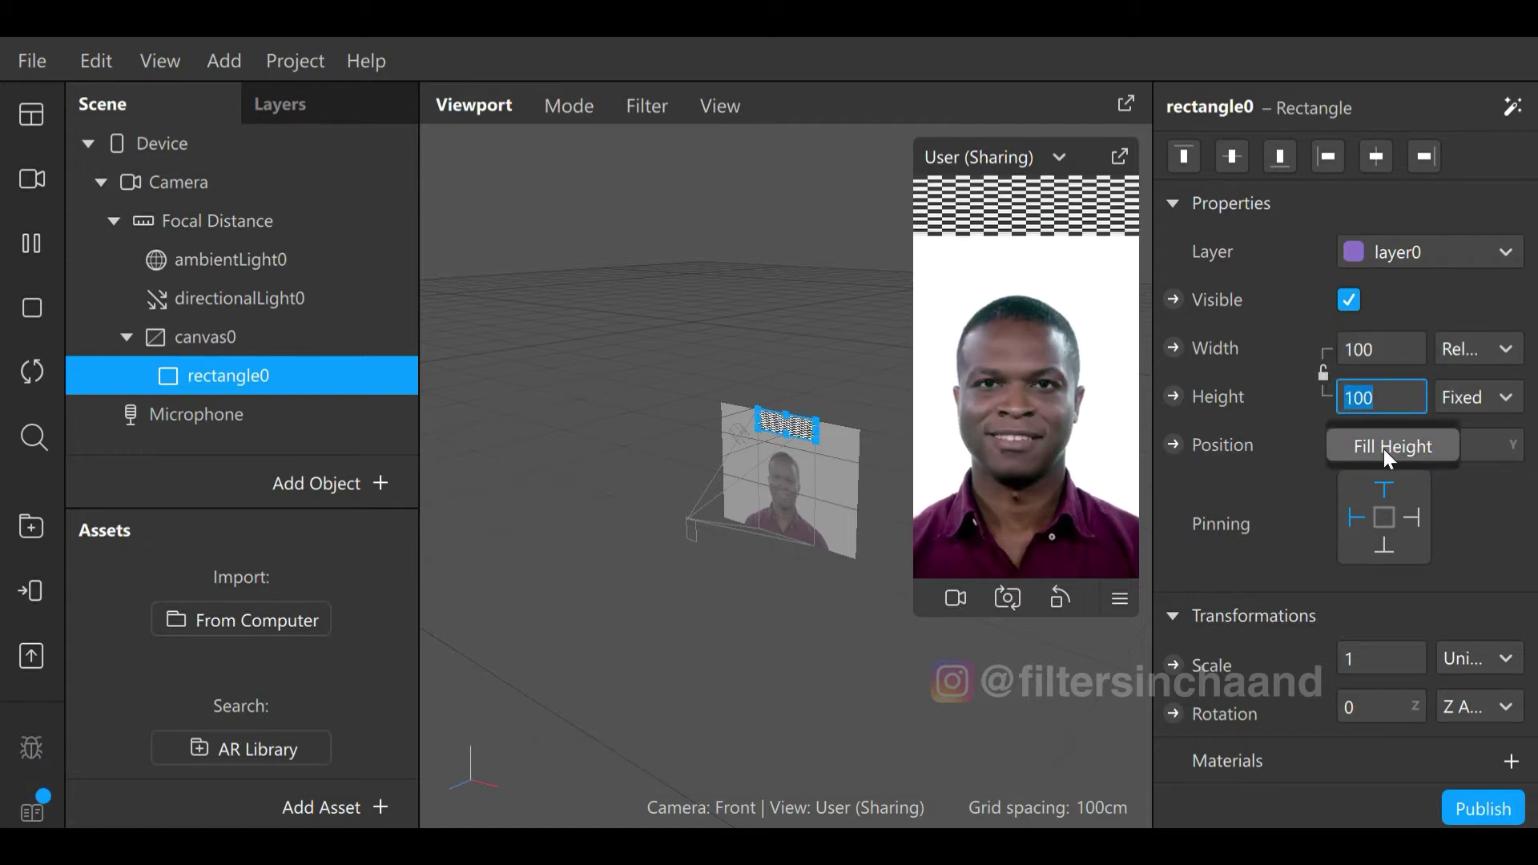
click(1382, 447)
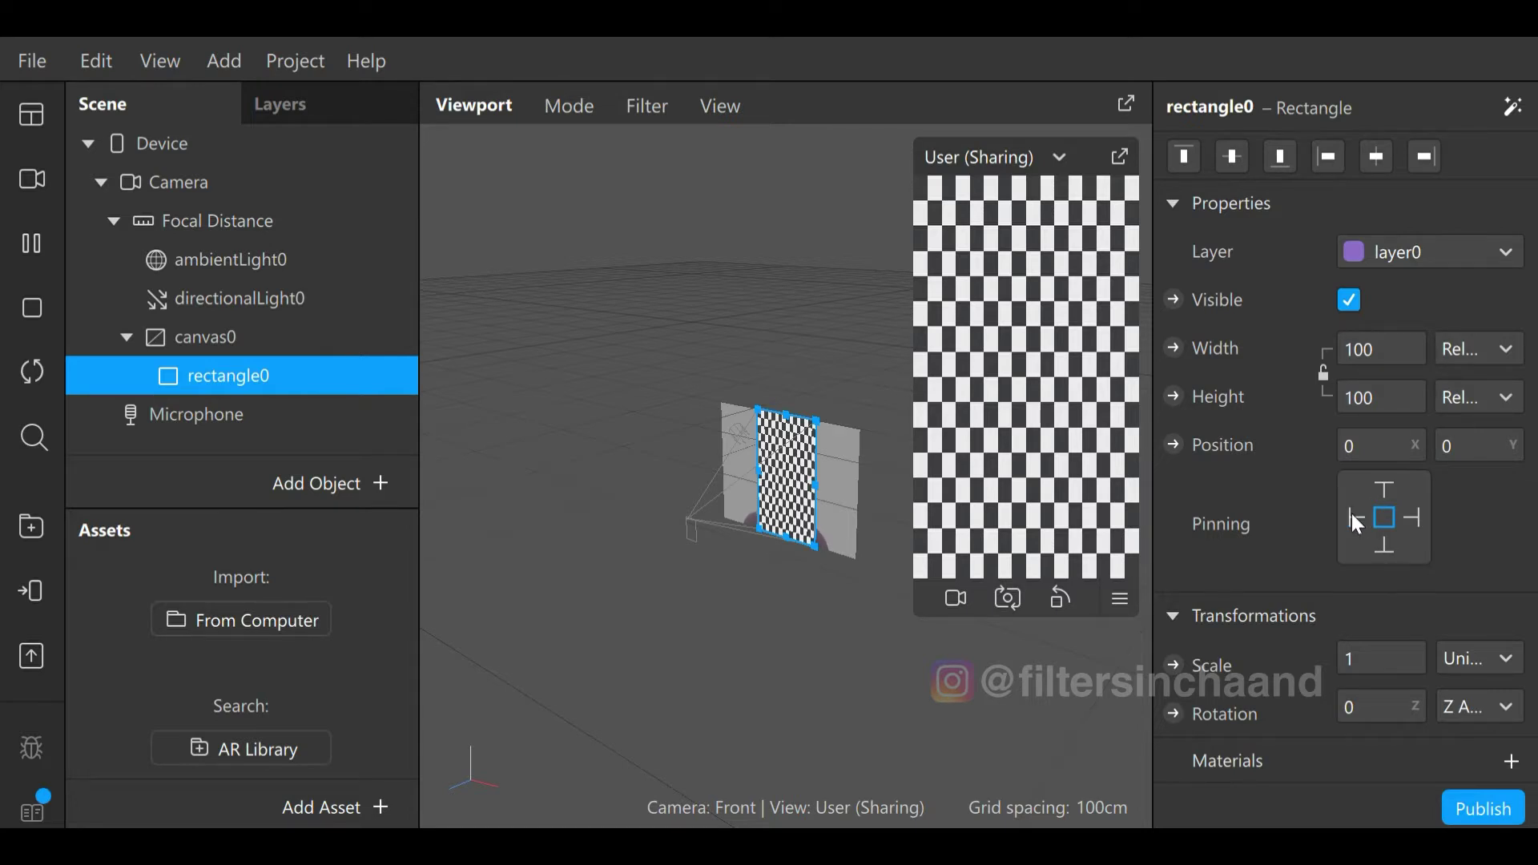
Create a new material for rectangle0 and set its shader type to Flat.
click(1511, 761)
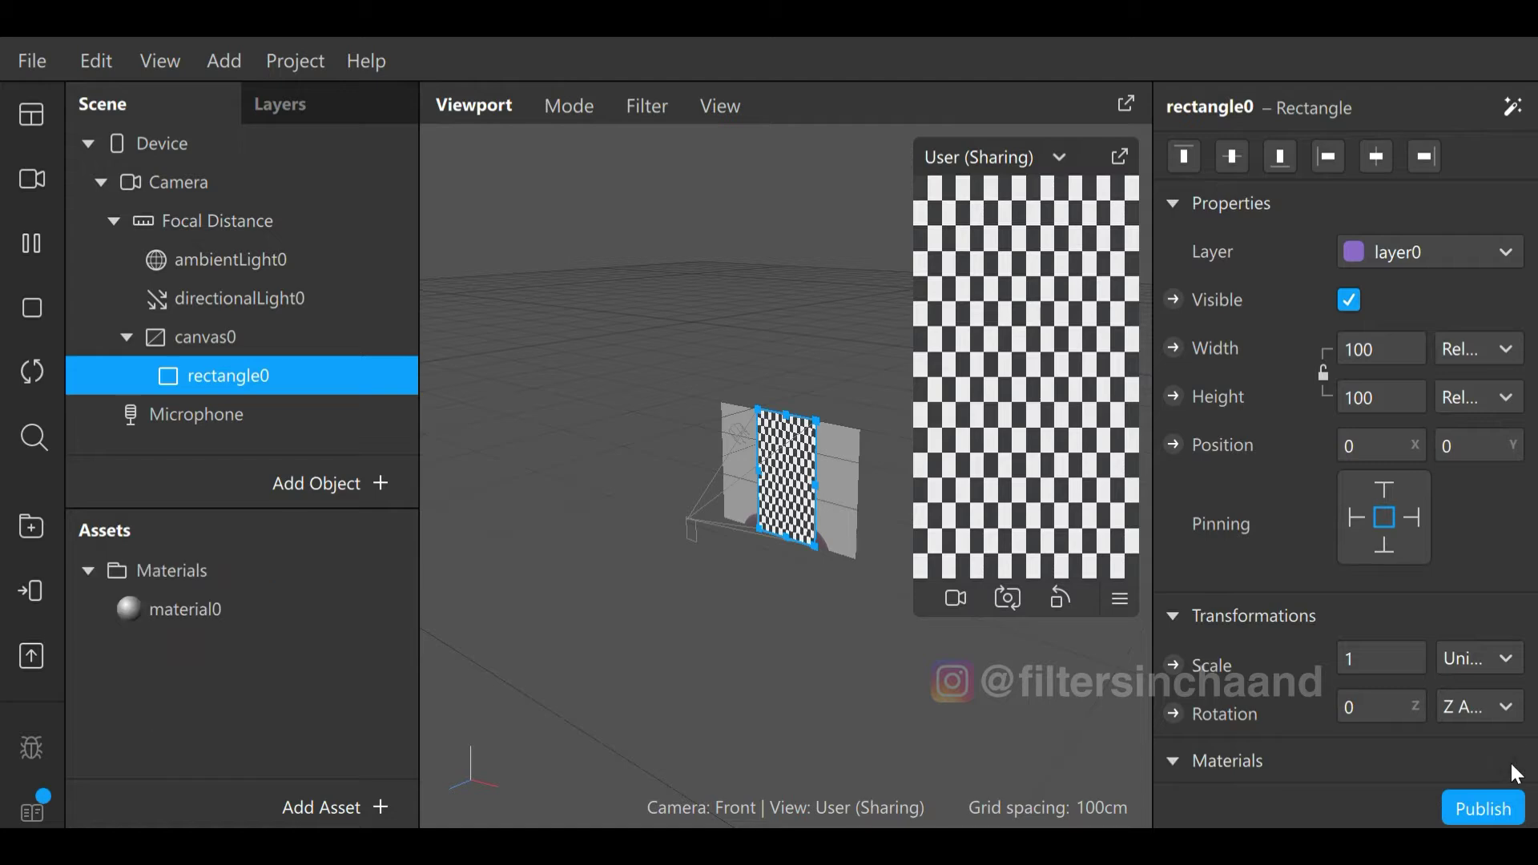
click(249, 614)
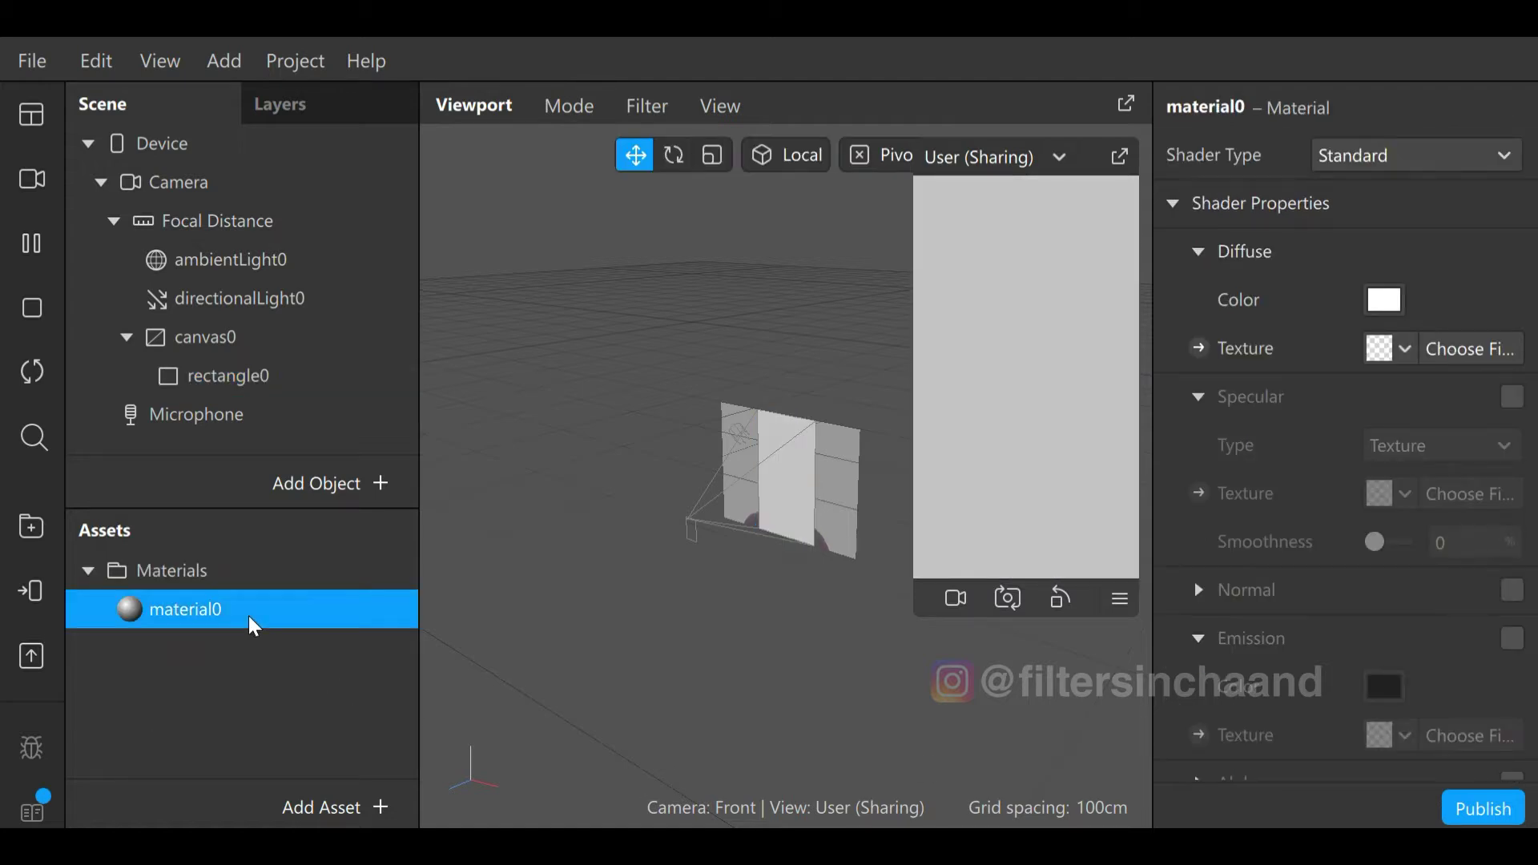
click(1437, 164)
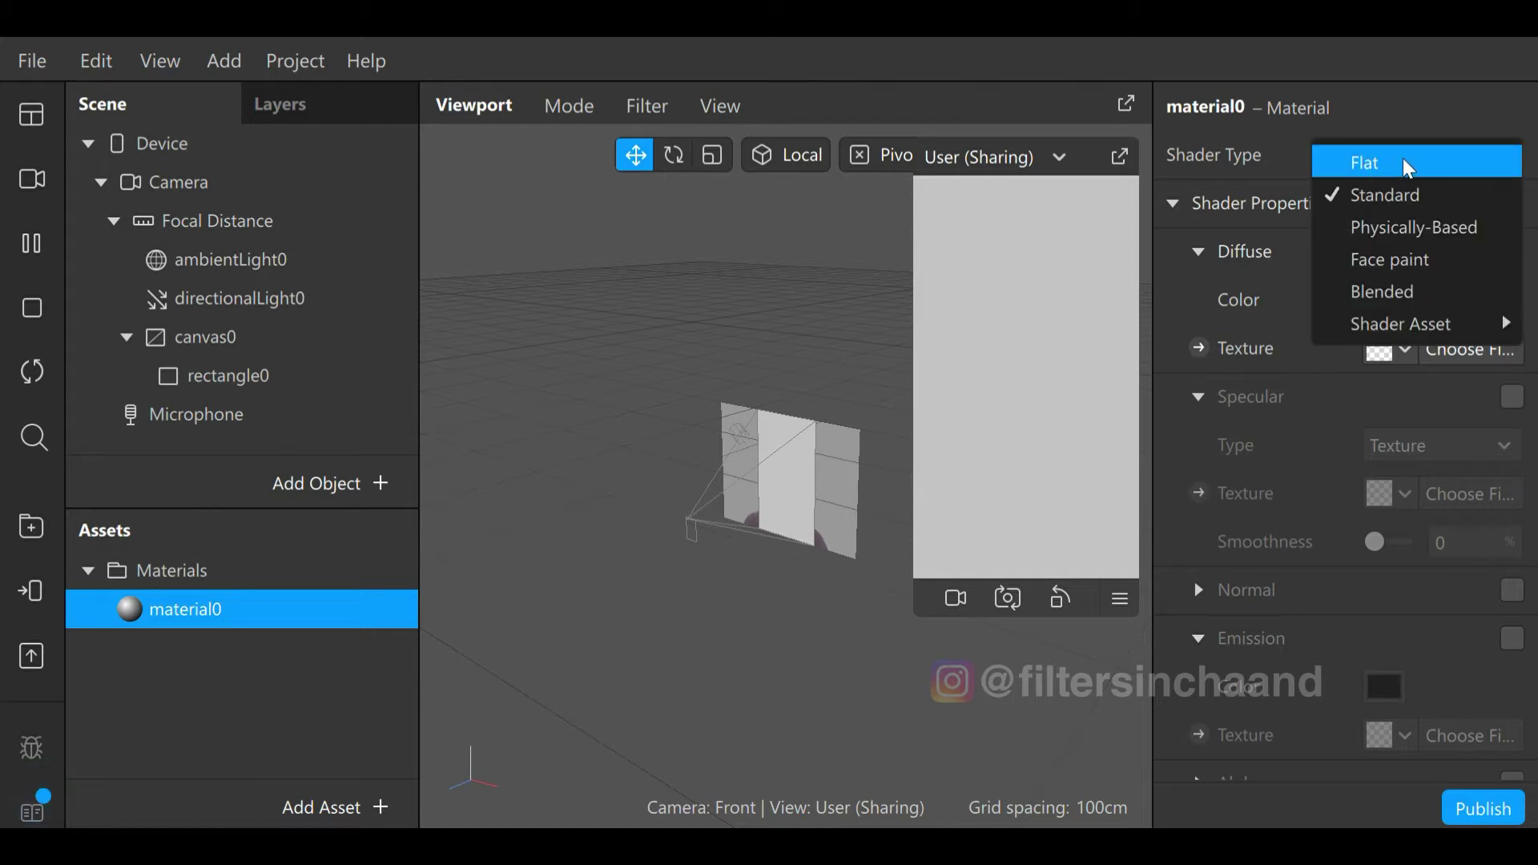
click(1407, 163)
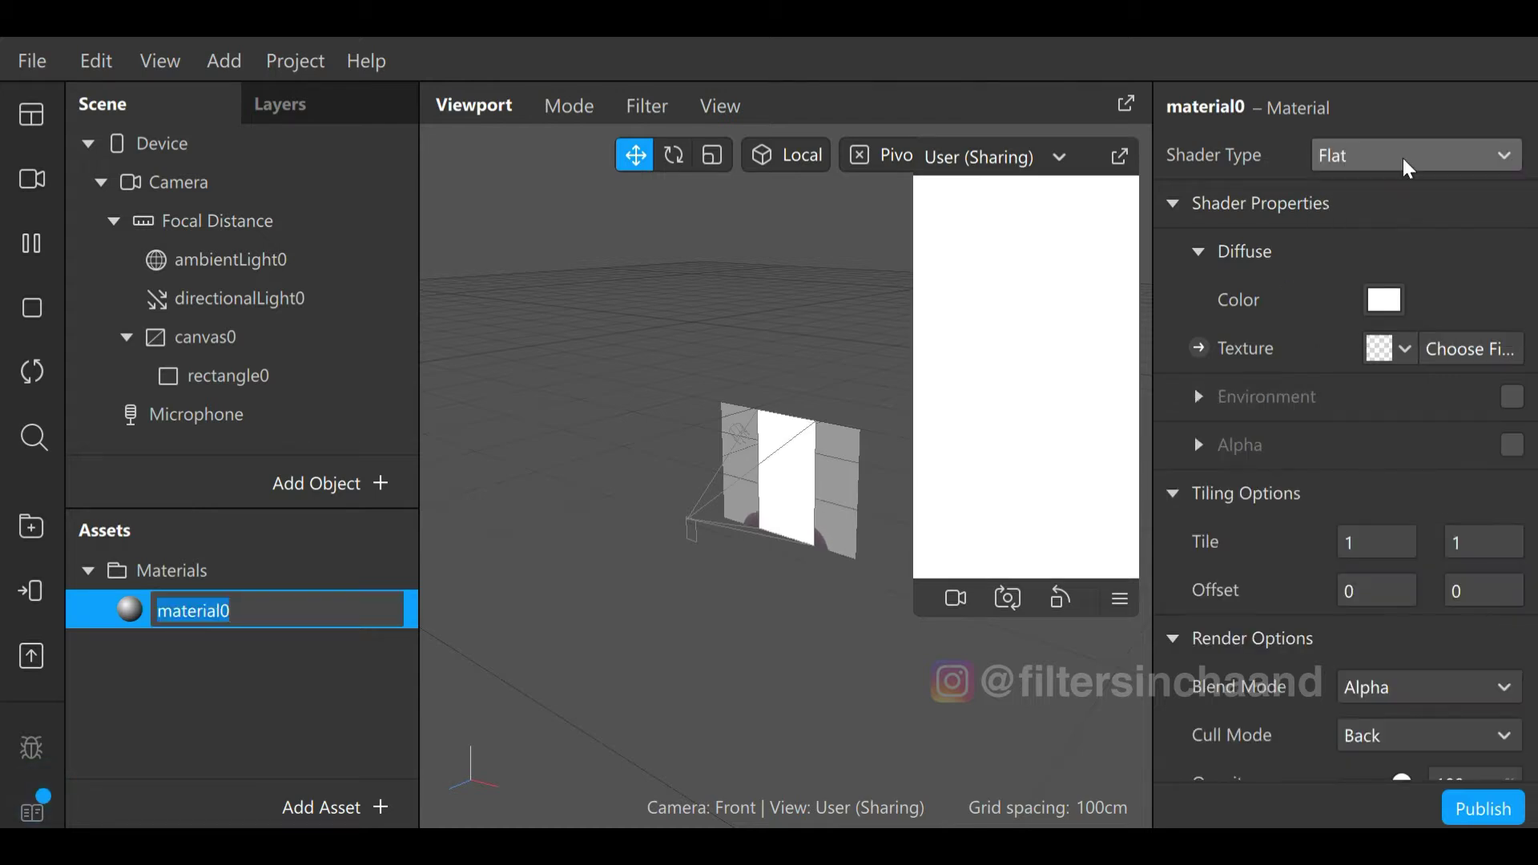
key(Return)
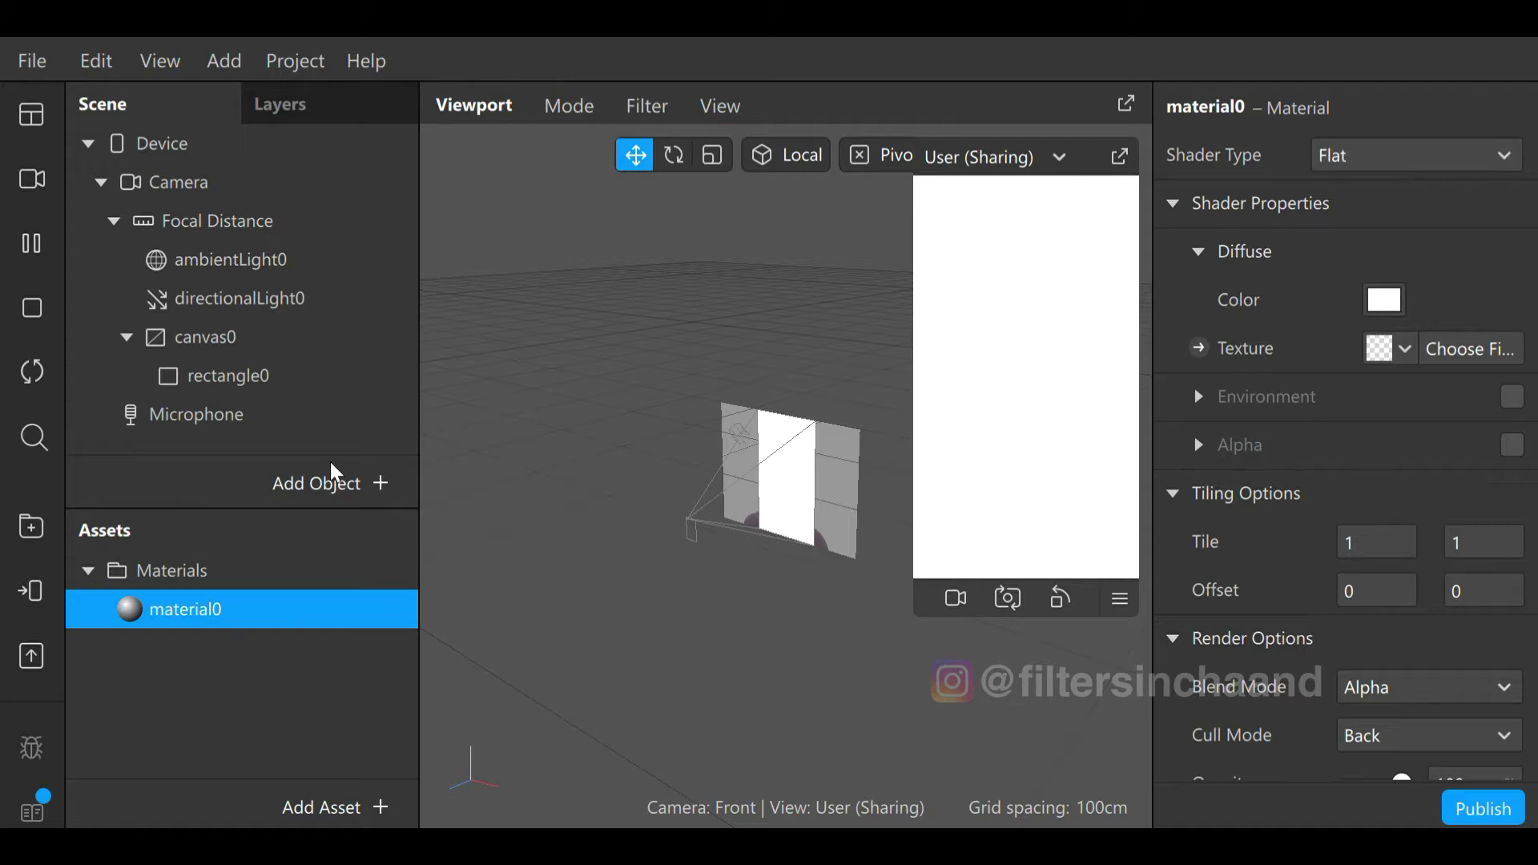
Extract the camera's texture and assign cameraTexture0 as the diffuse texture of material0.
click(211, 188)
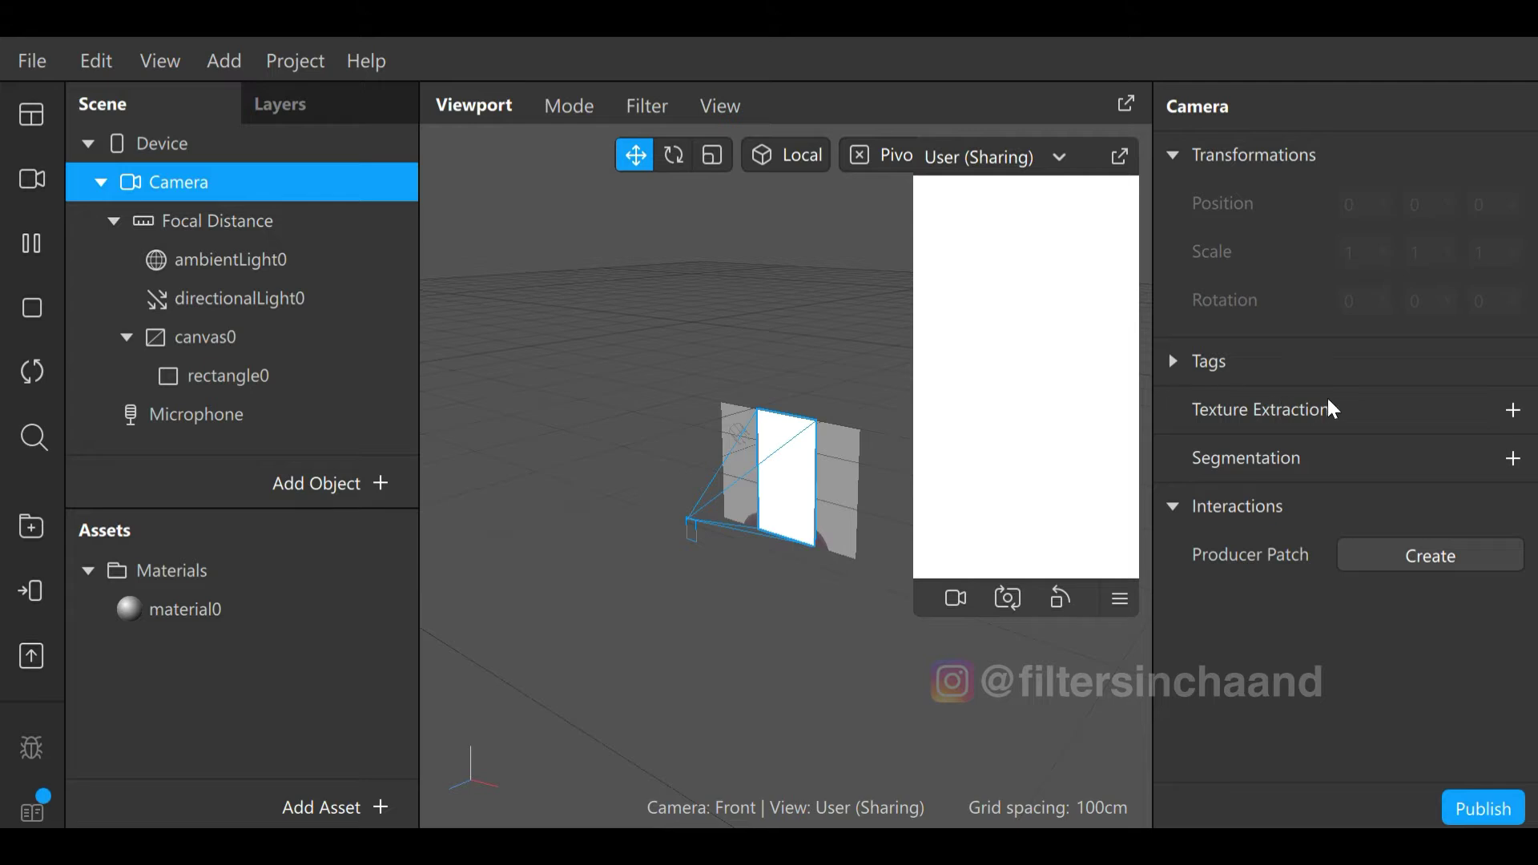
click(1513, 411)
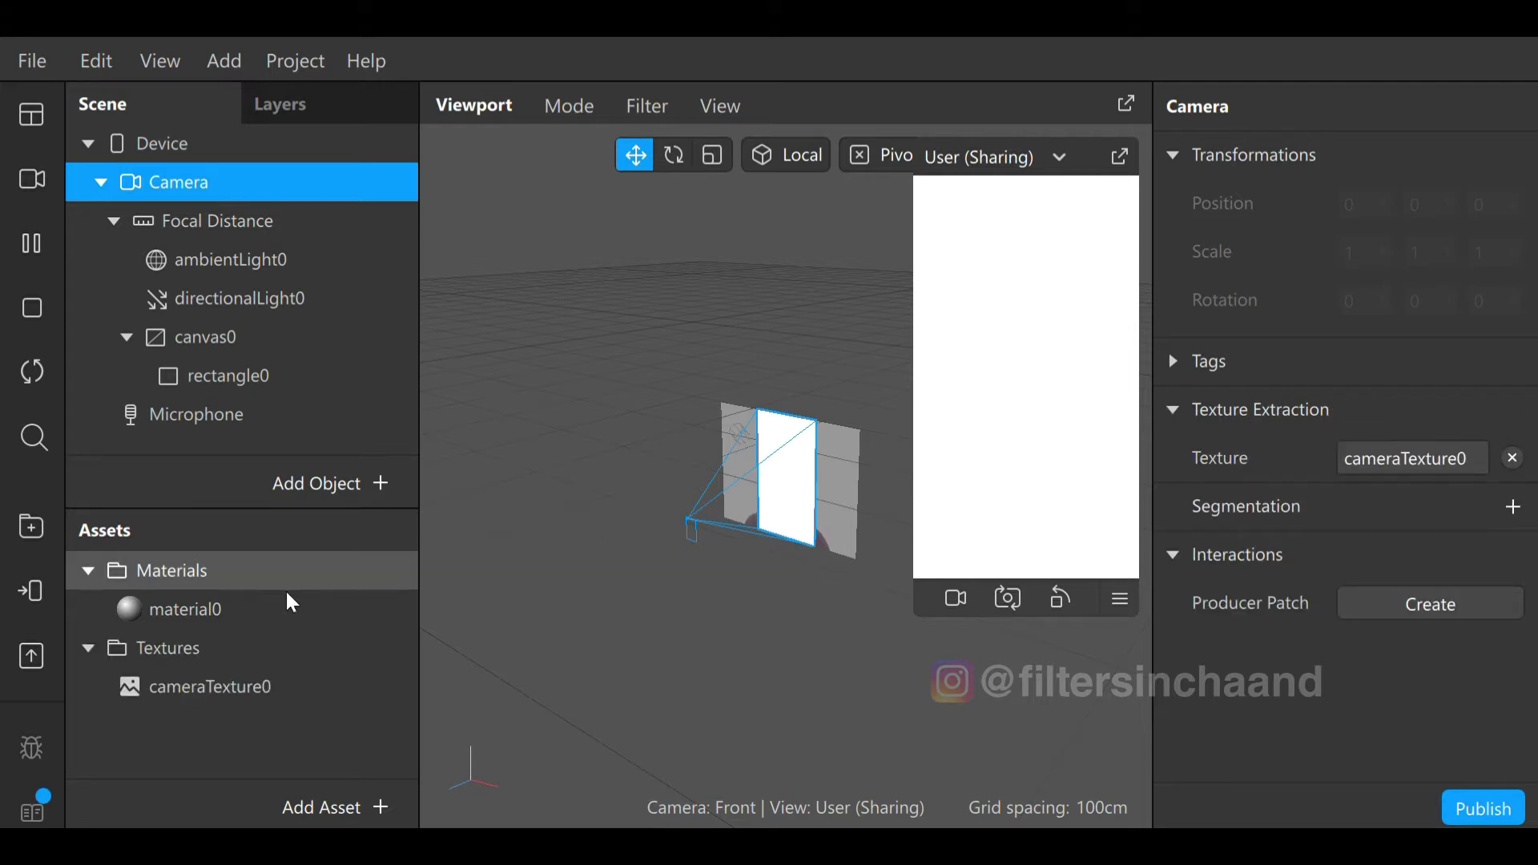
click(246, 617)
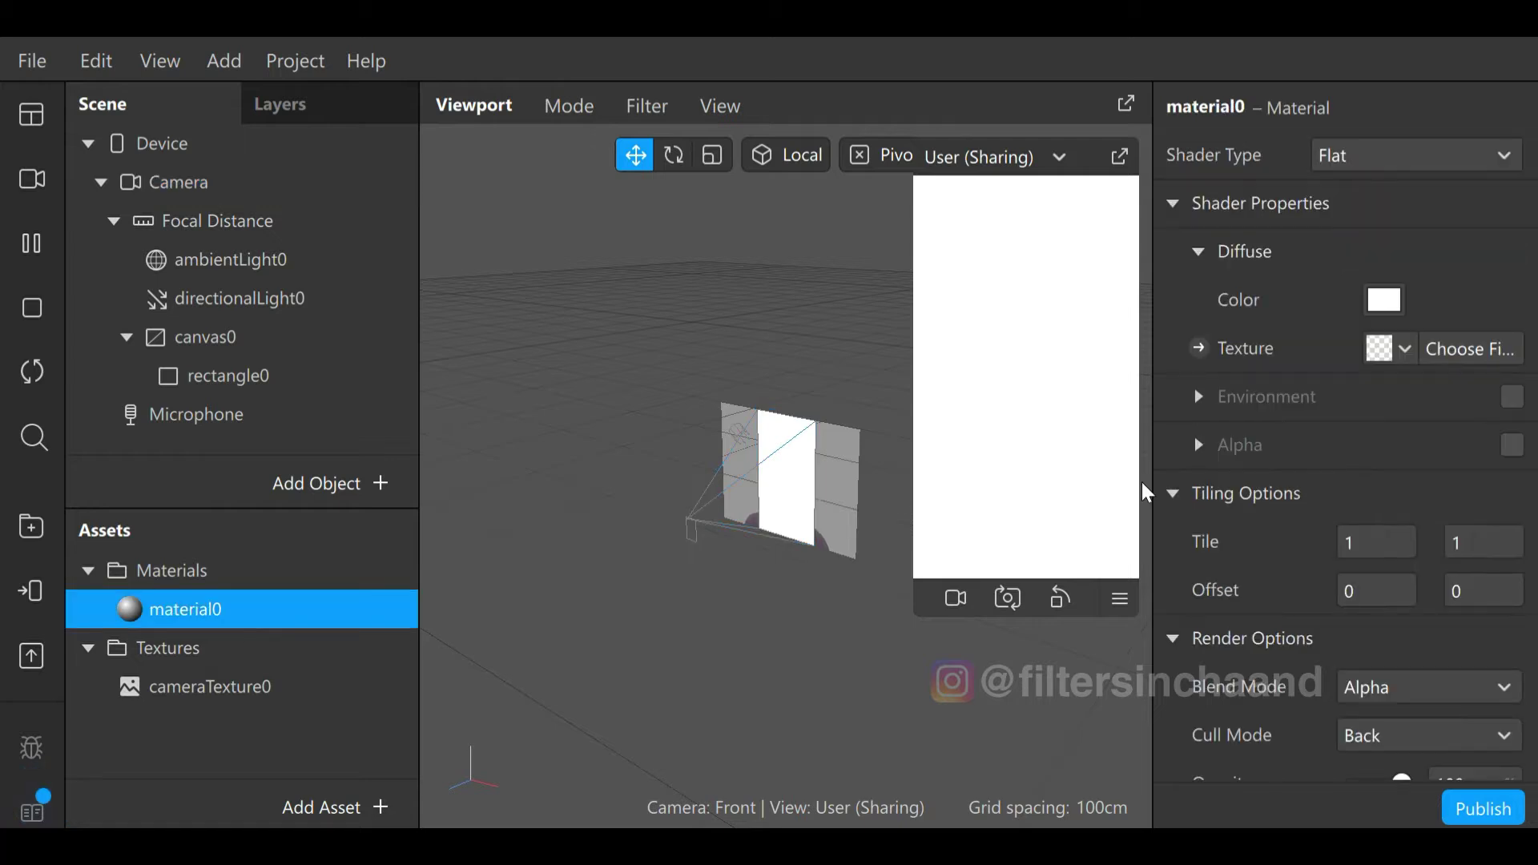
click(1408, 356)
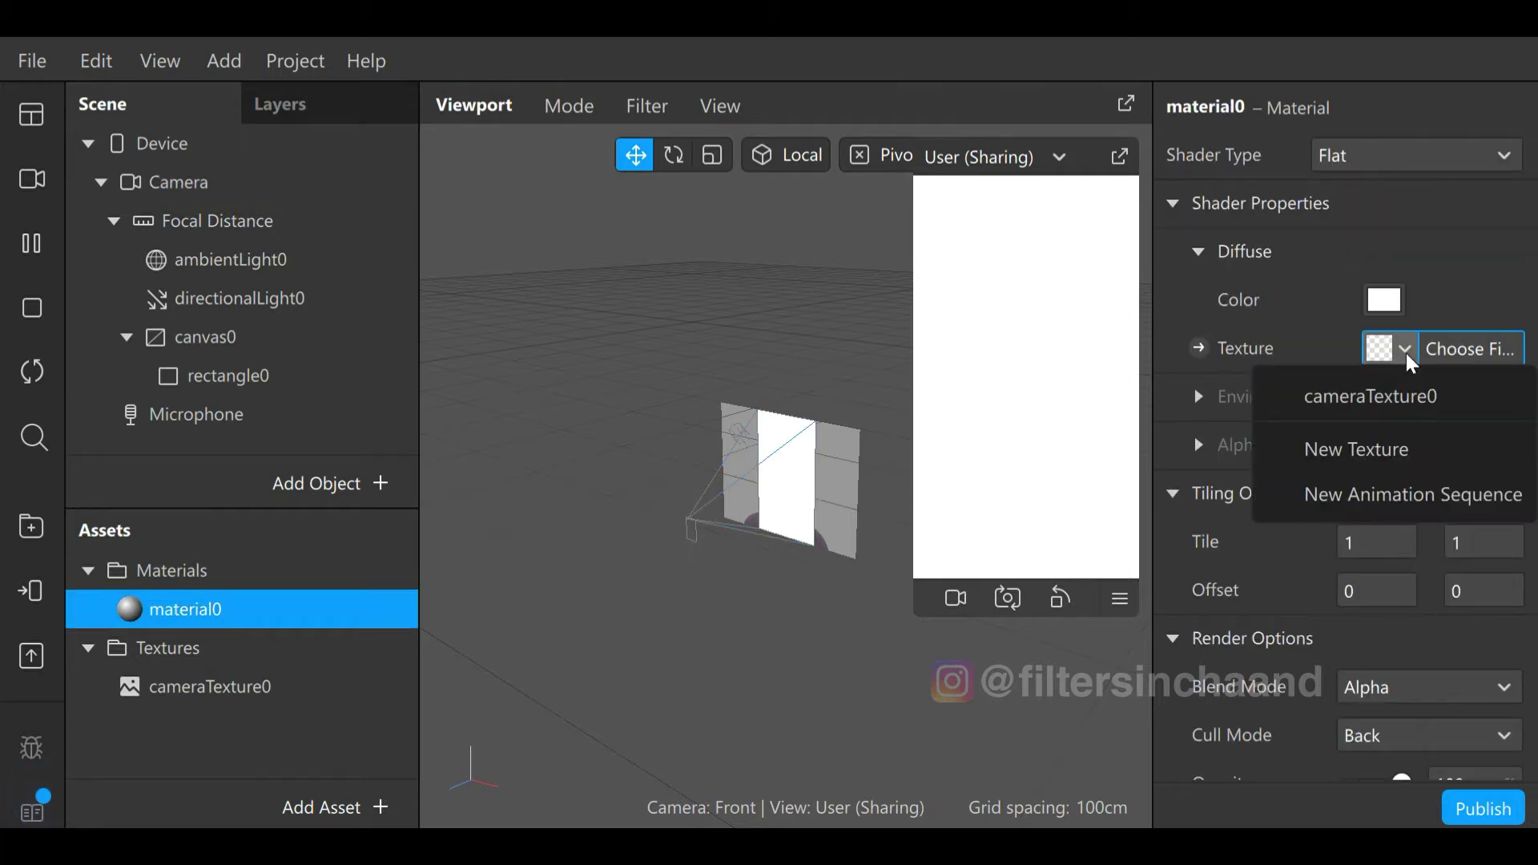
click(1362, 401)
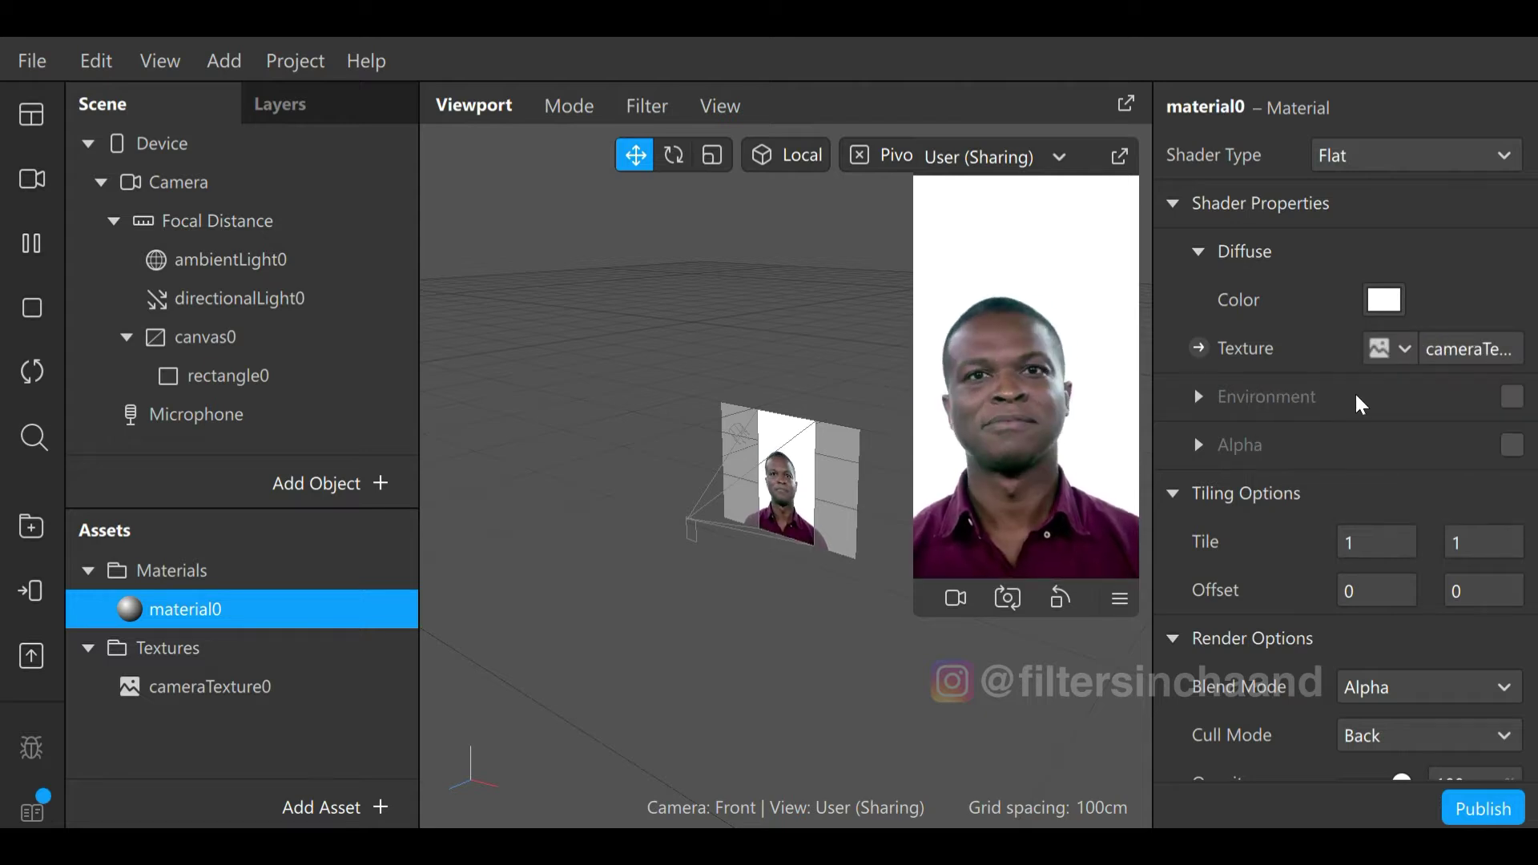
Set canvas0's mode to World space and switch the viewport to the Back view.
click(271, 339)
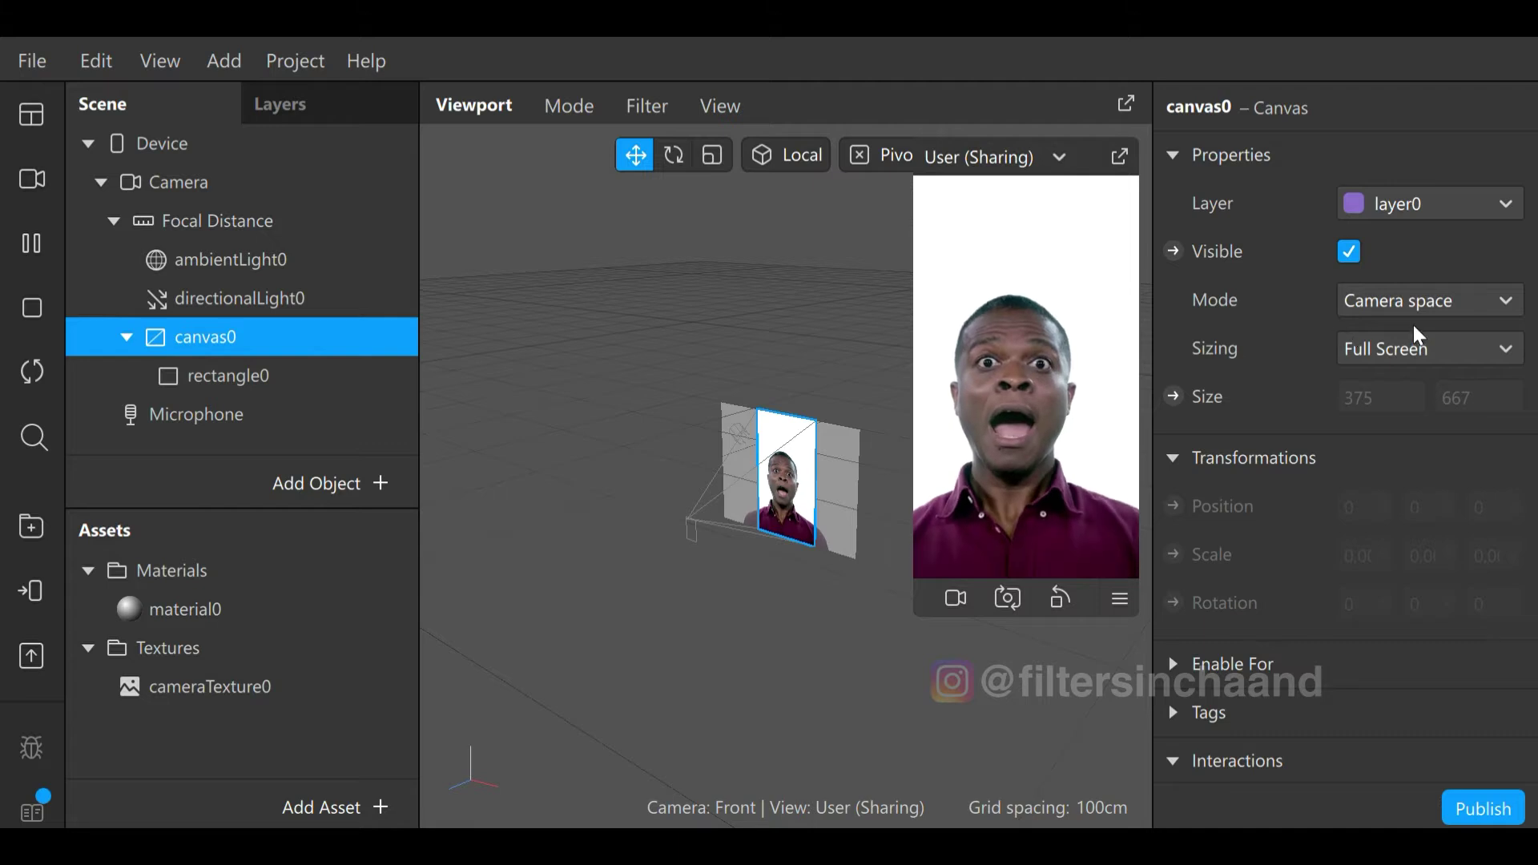
click(1450, 304)
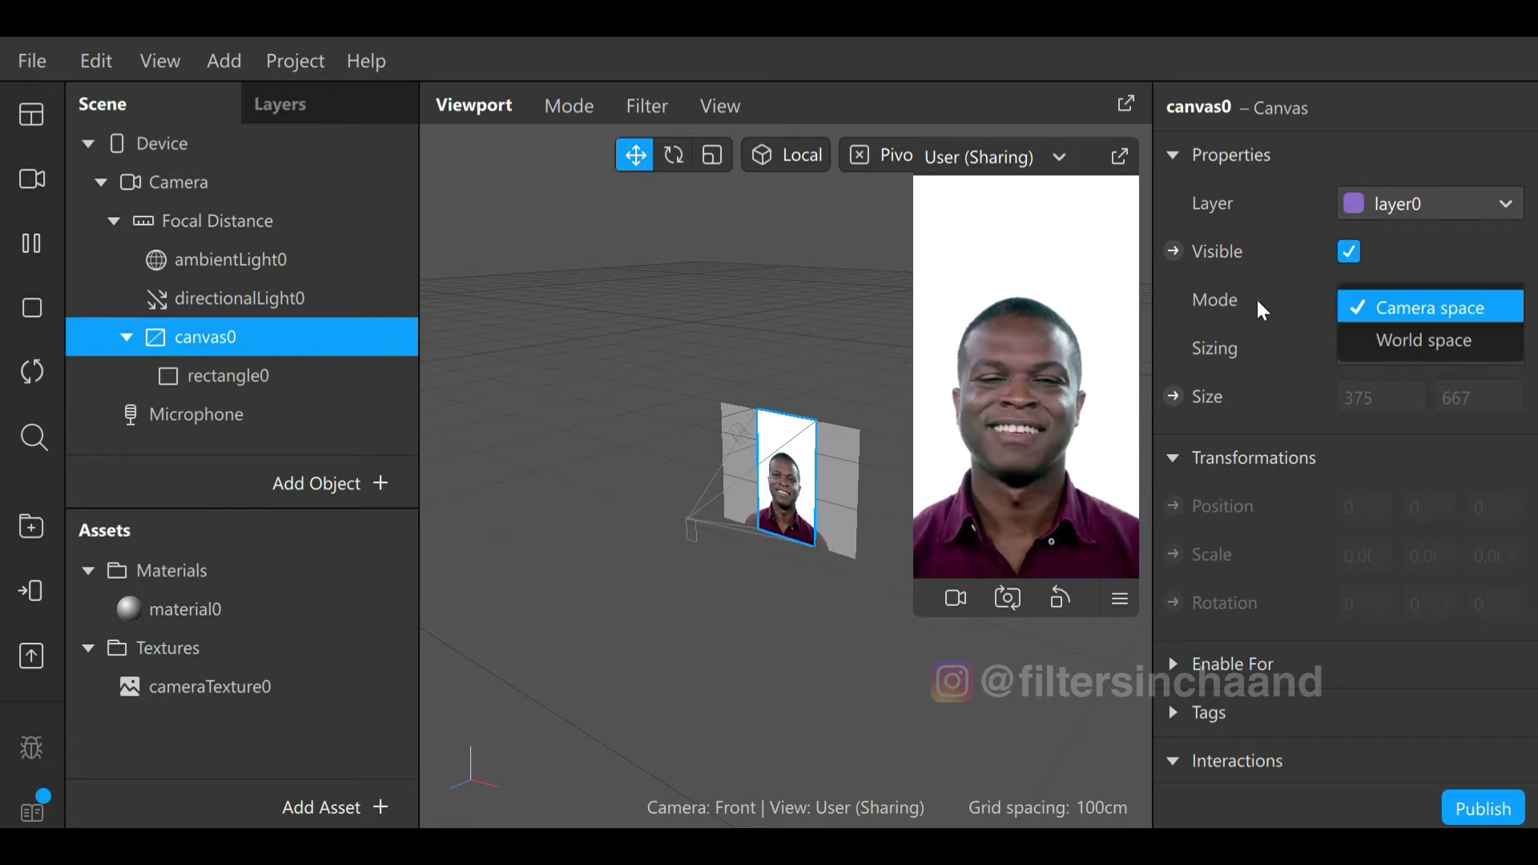
click(1424, 343)
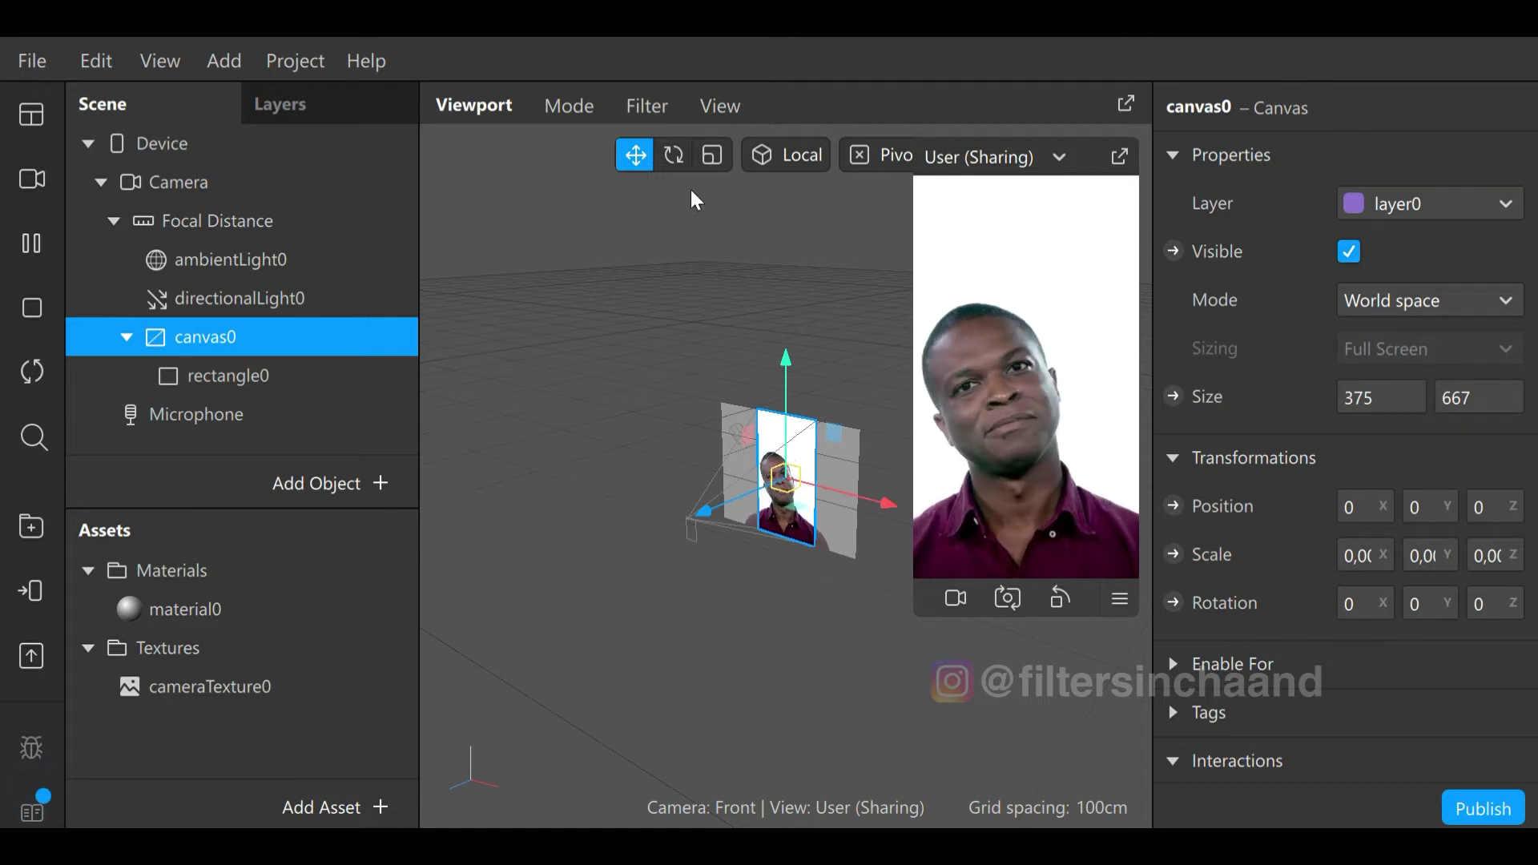
click(730, 104)
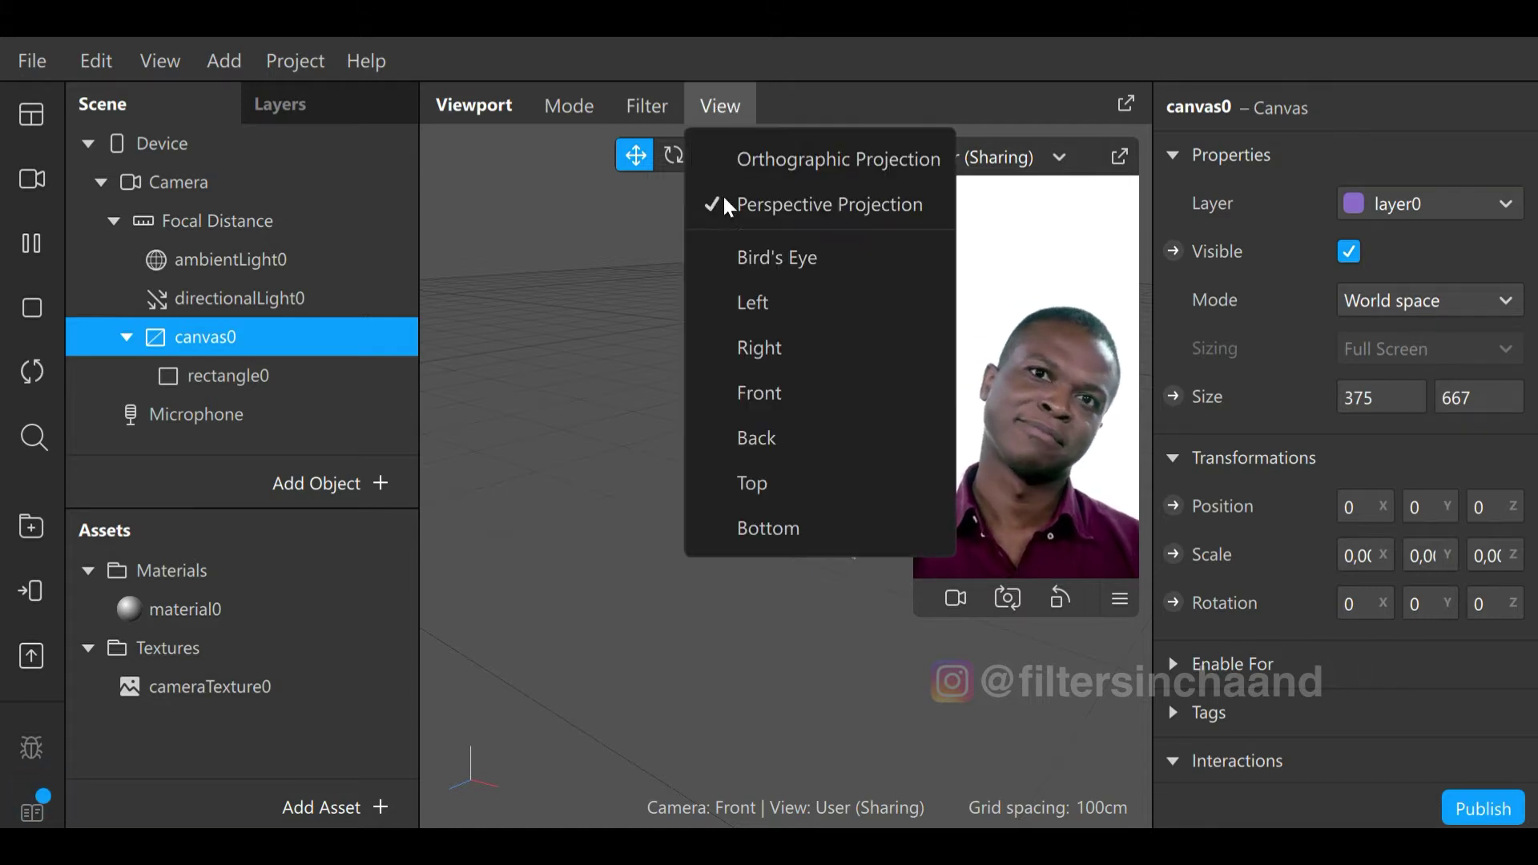
click(736, 443)
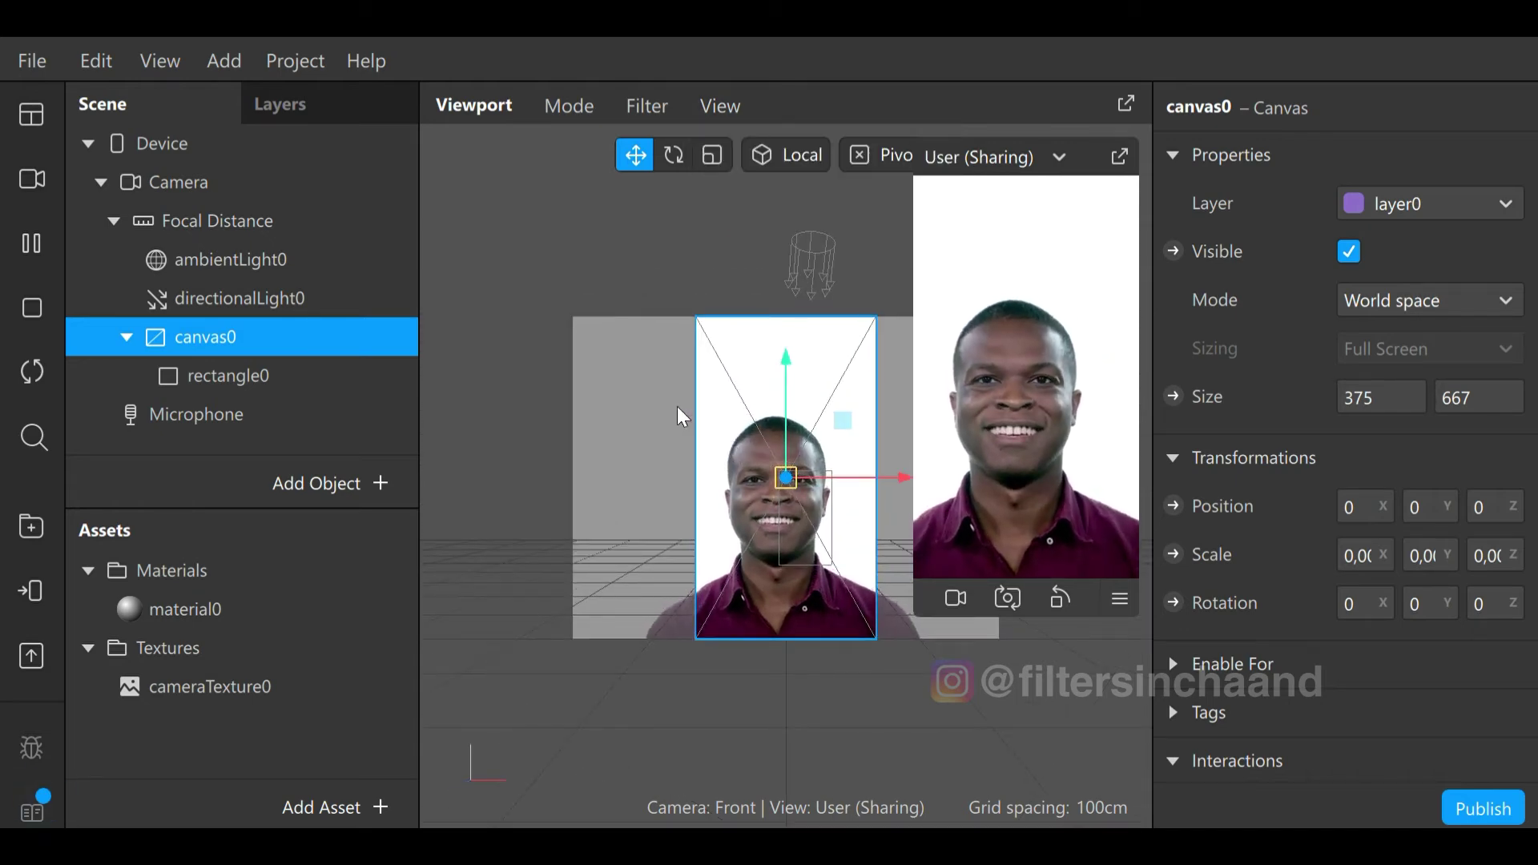
Show the Patch Editor and place a Loop Animation patch in it.
click(159, 64)
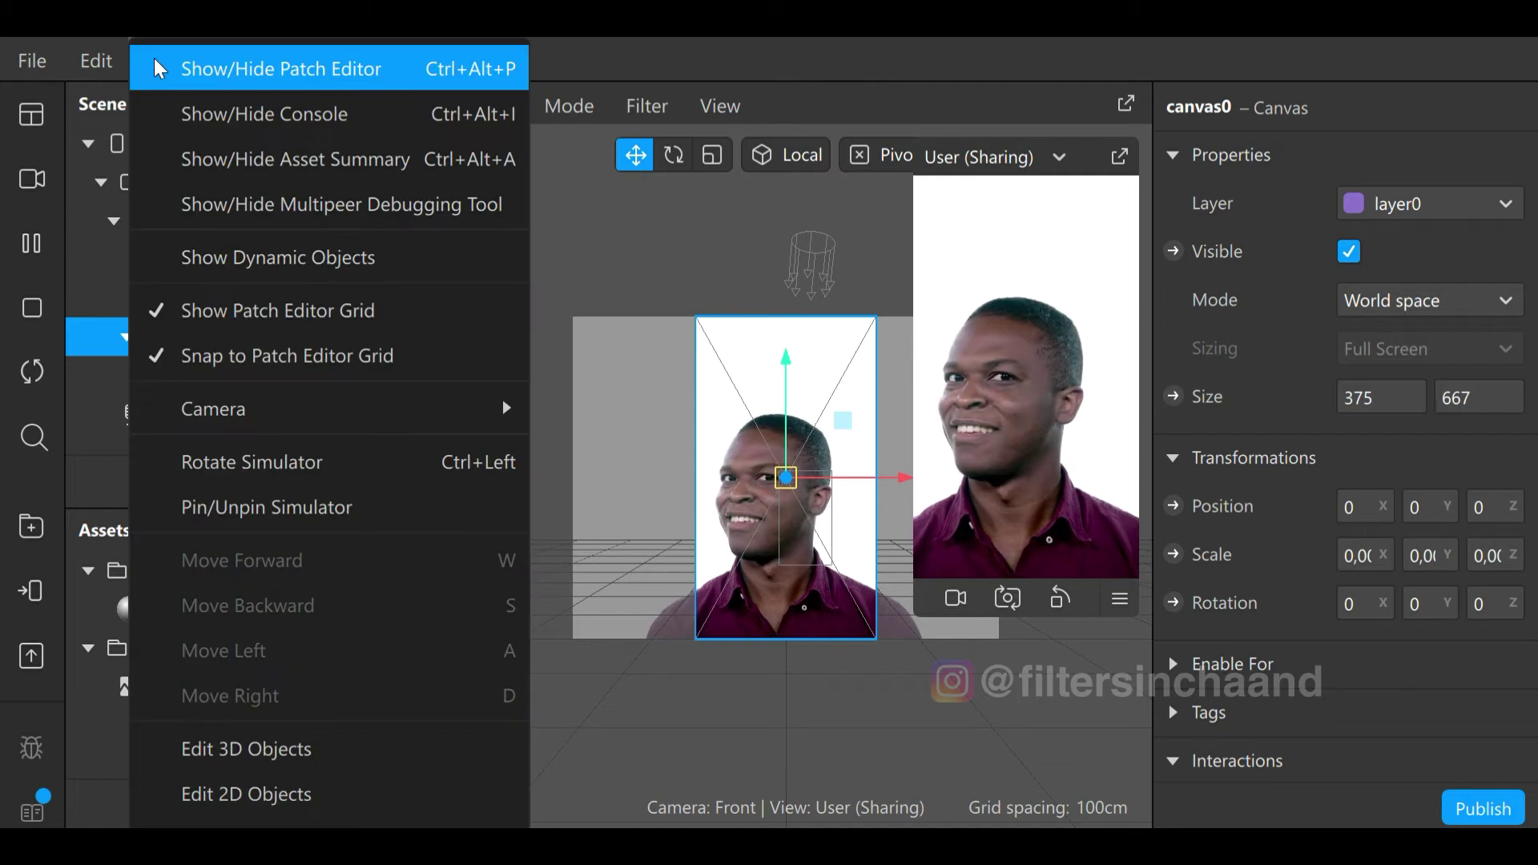
click(317, 70)
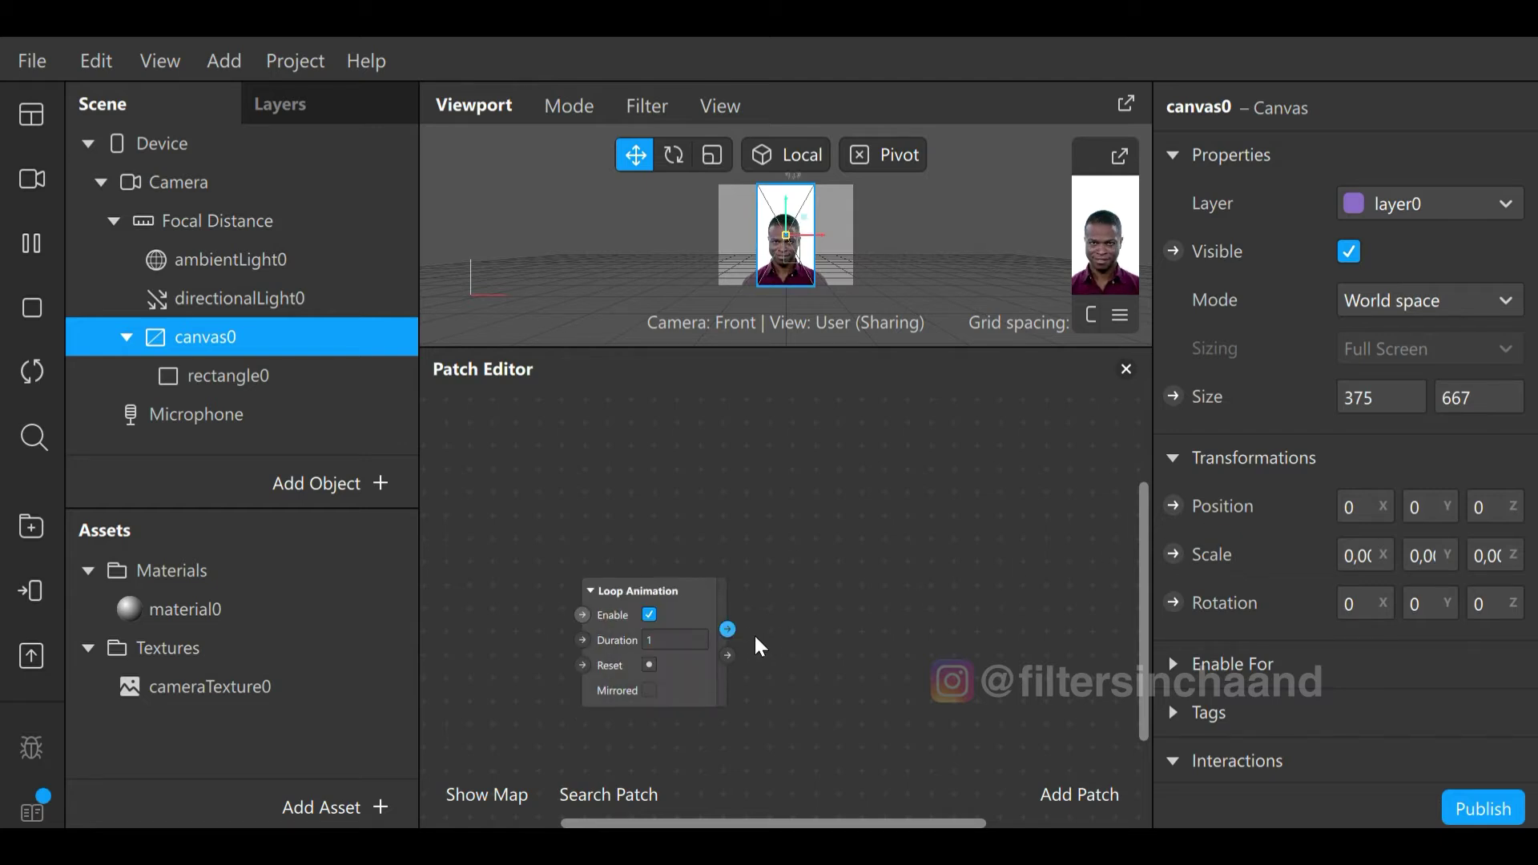
click(696, 613)
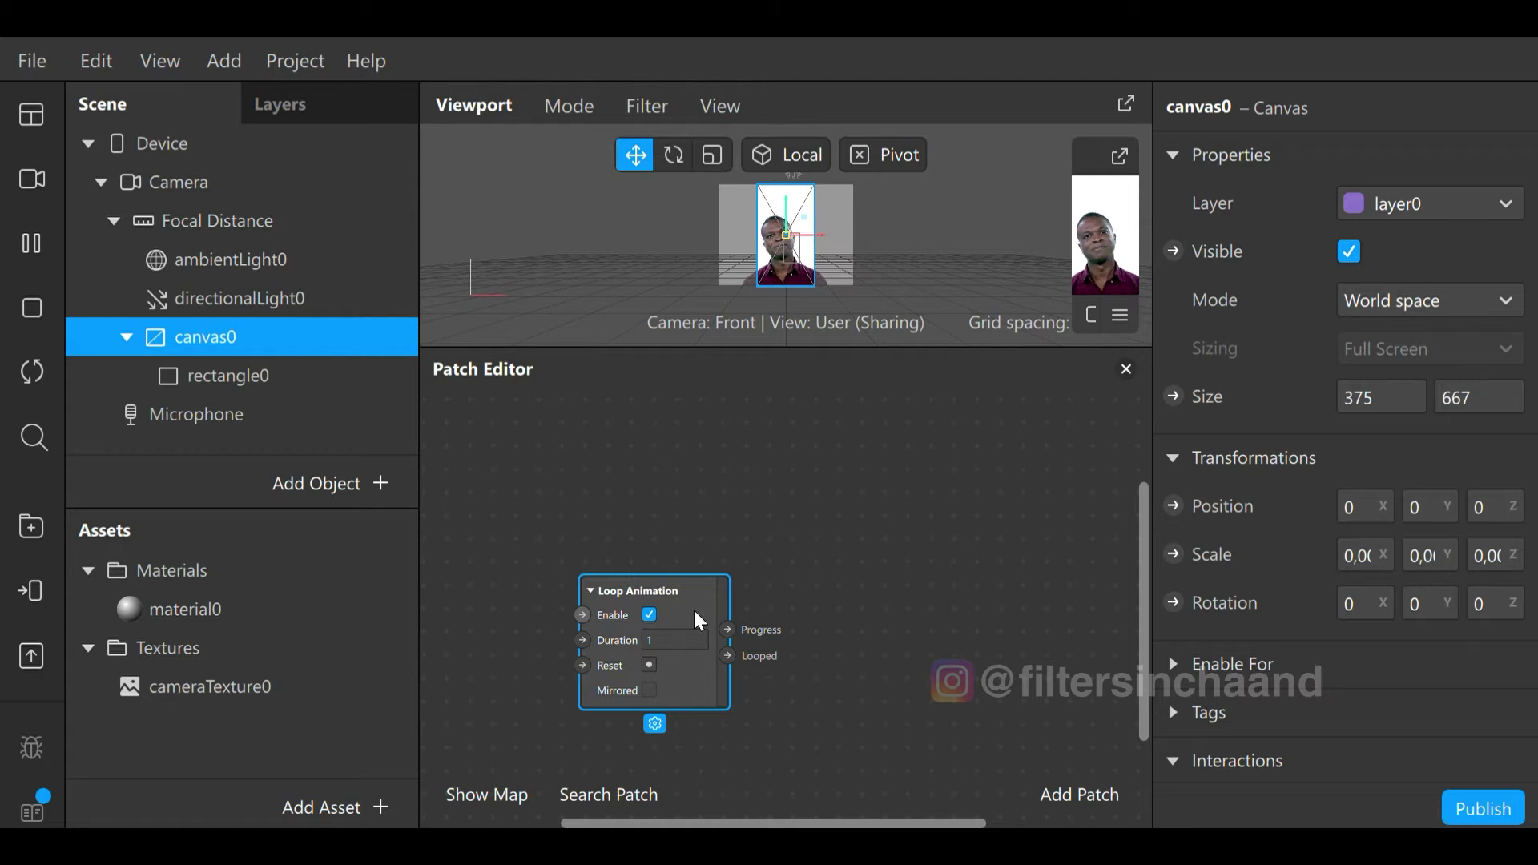
mouse_move(699, 621)
mouse_down()
mouse_move(580, 617)
mouse_move(652, 632)
mouse_move(687, 615)
mouse_up()
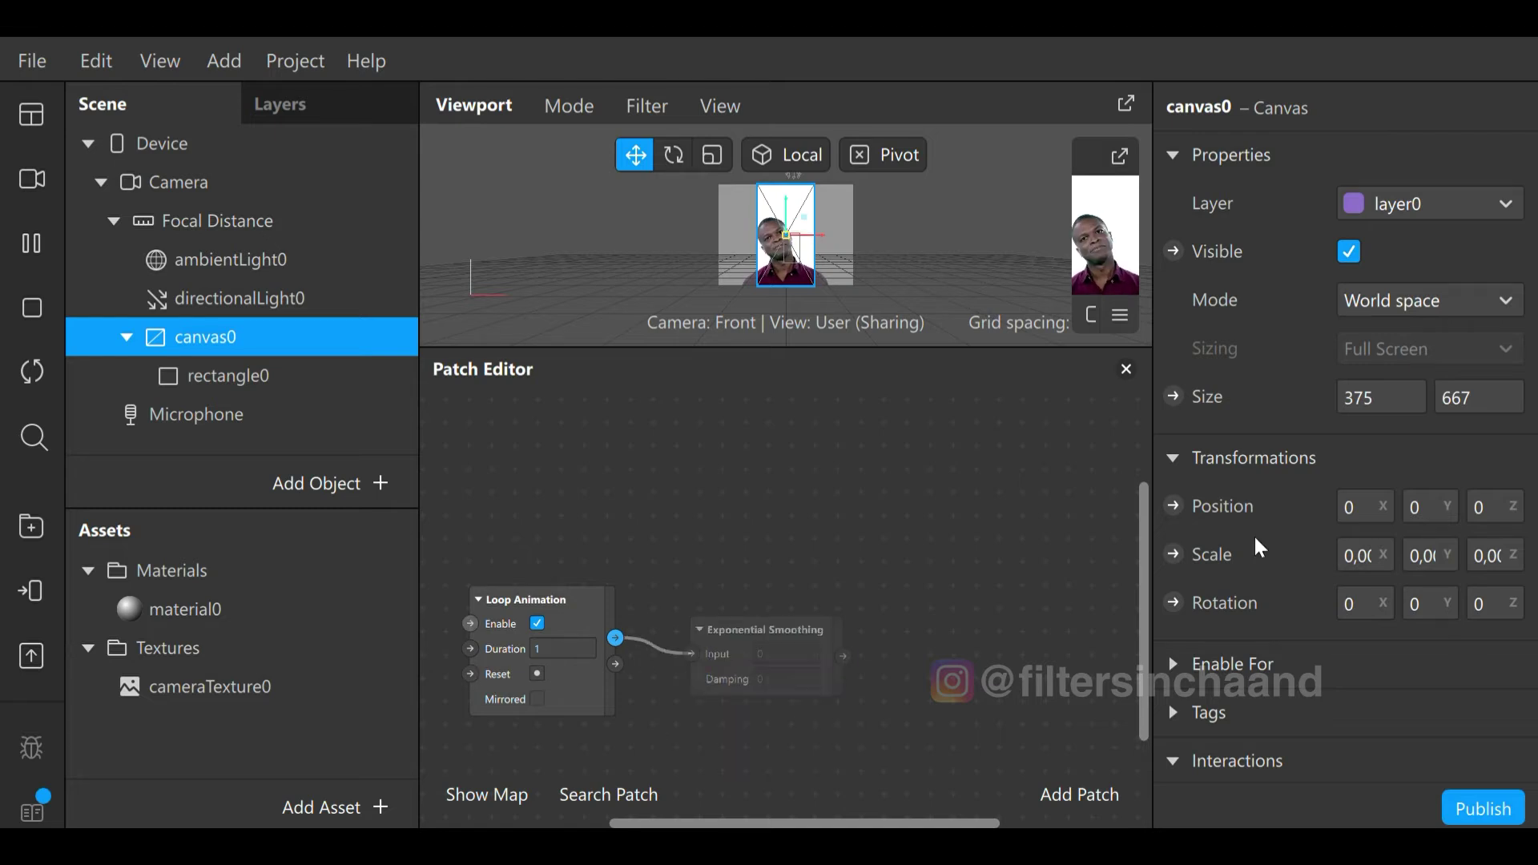
Chain an Exponential Smoothing patch from the Loop Animation's progress output, followed by a Transition patch.
key(Return)
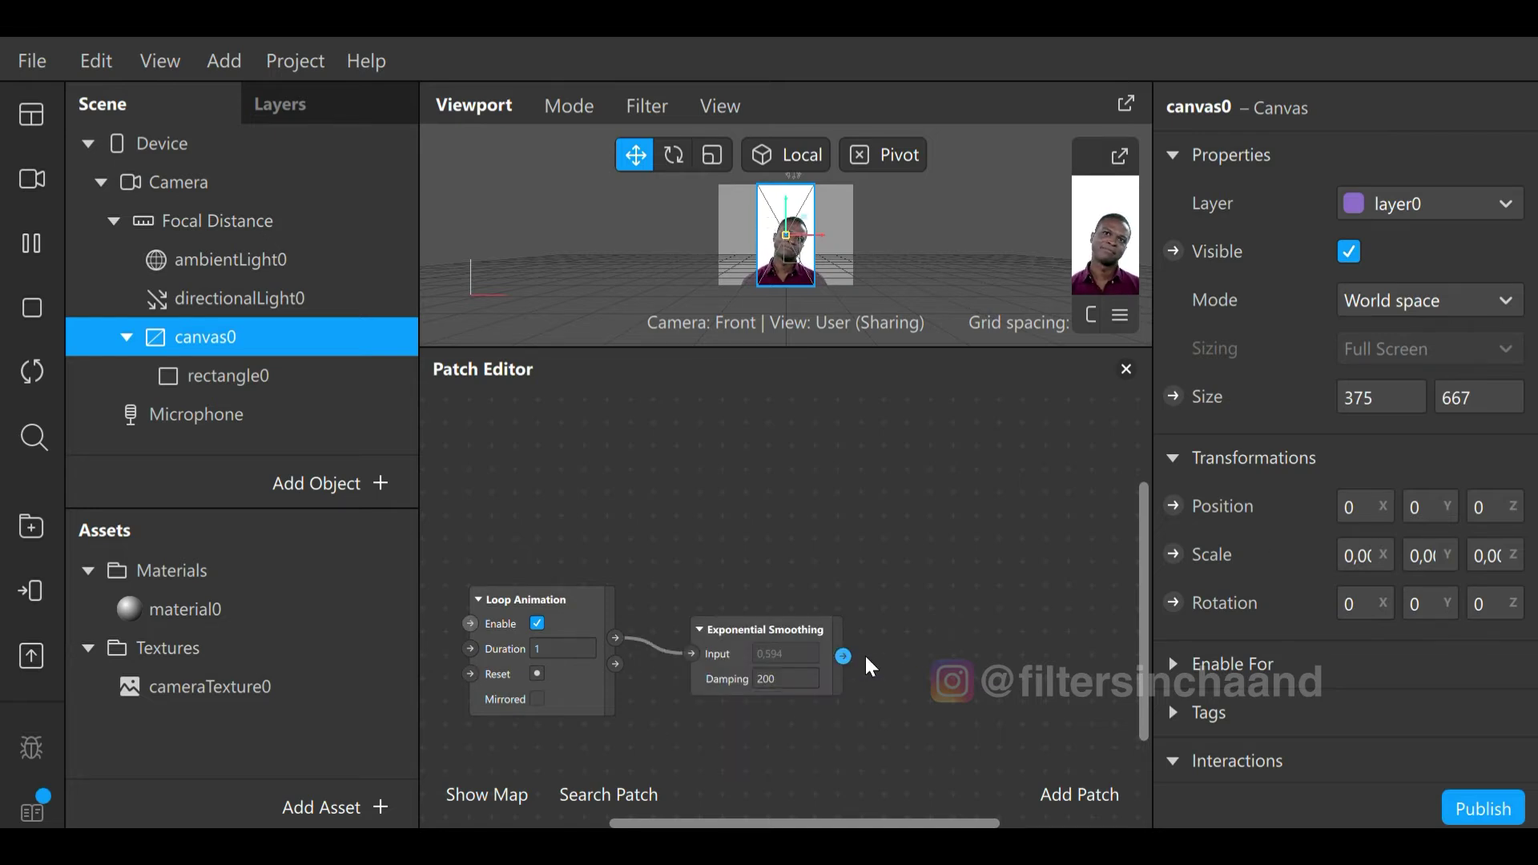
drag(812, 645, 855, 669)
key(Return)
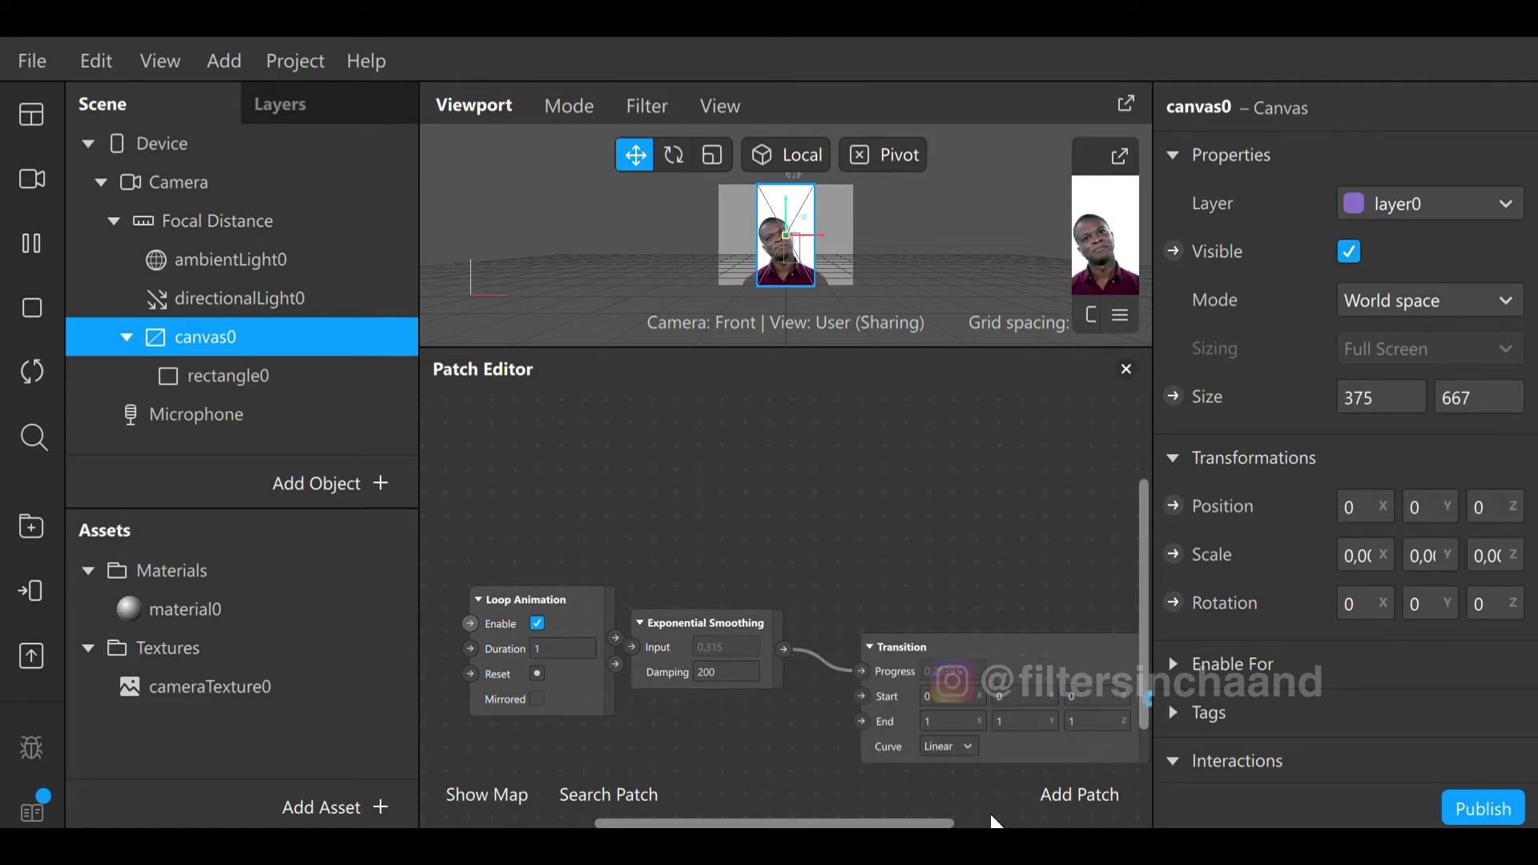
Set the Transition patch's End values to 0 for X, Y and Z.
drag(936, 825, 1086, 823)
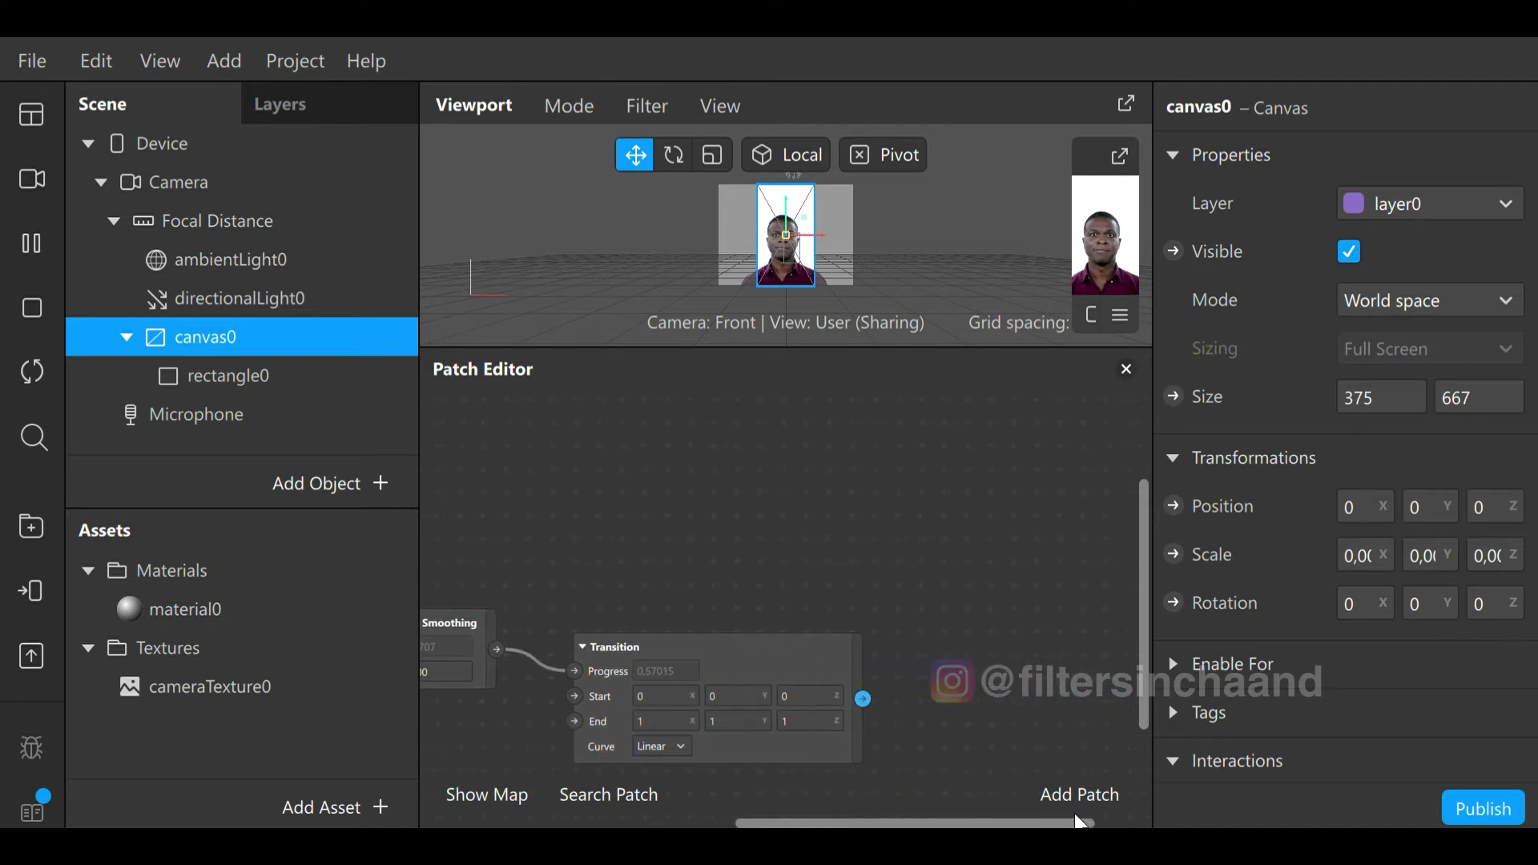
drag(1146, 621, 1147, 669)
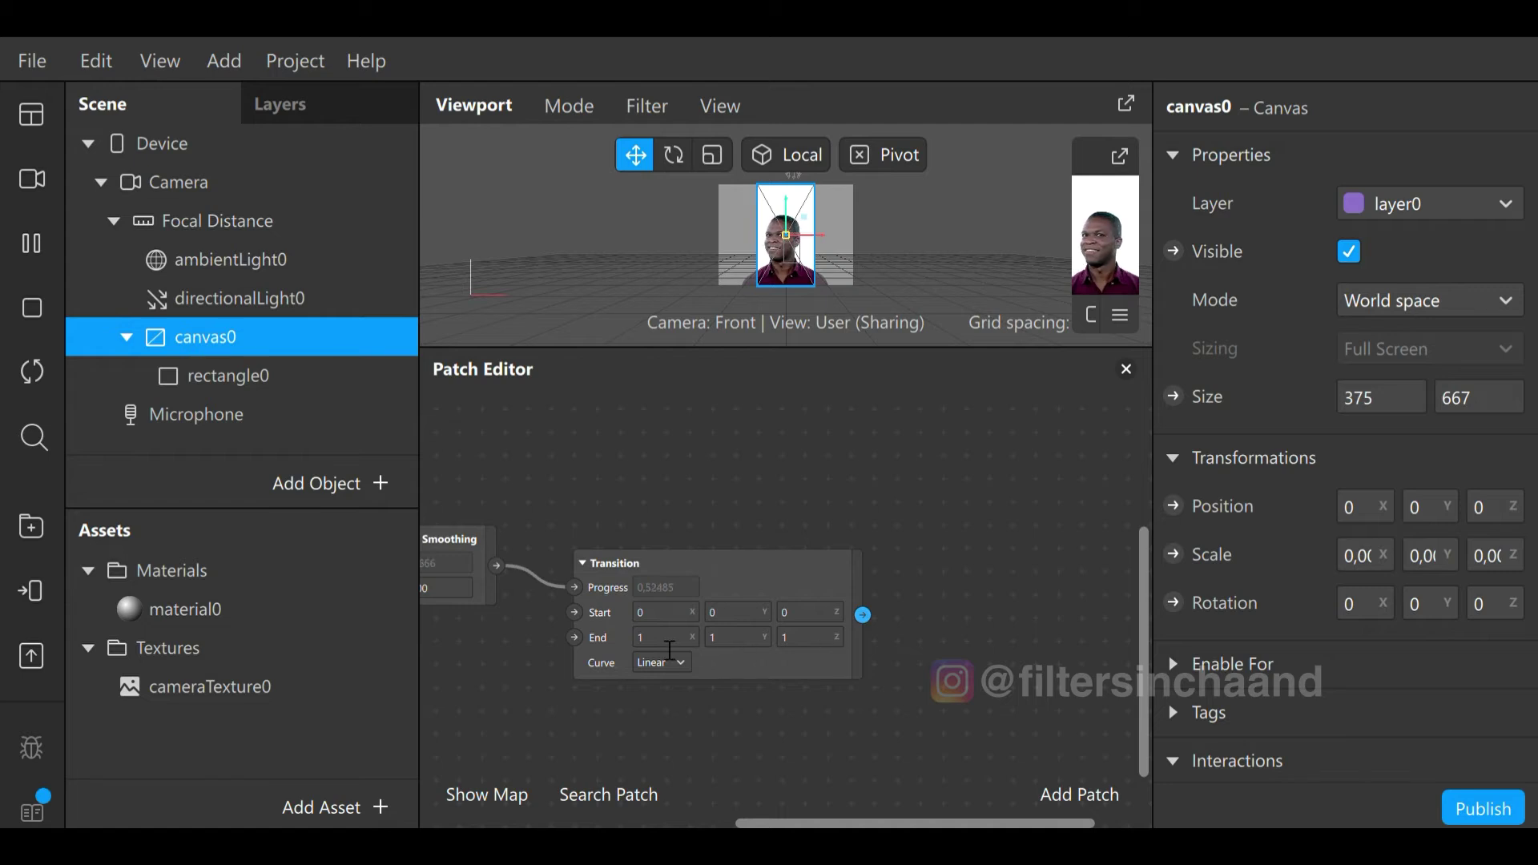
click(670, 648)
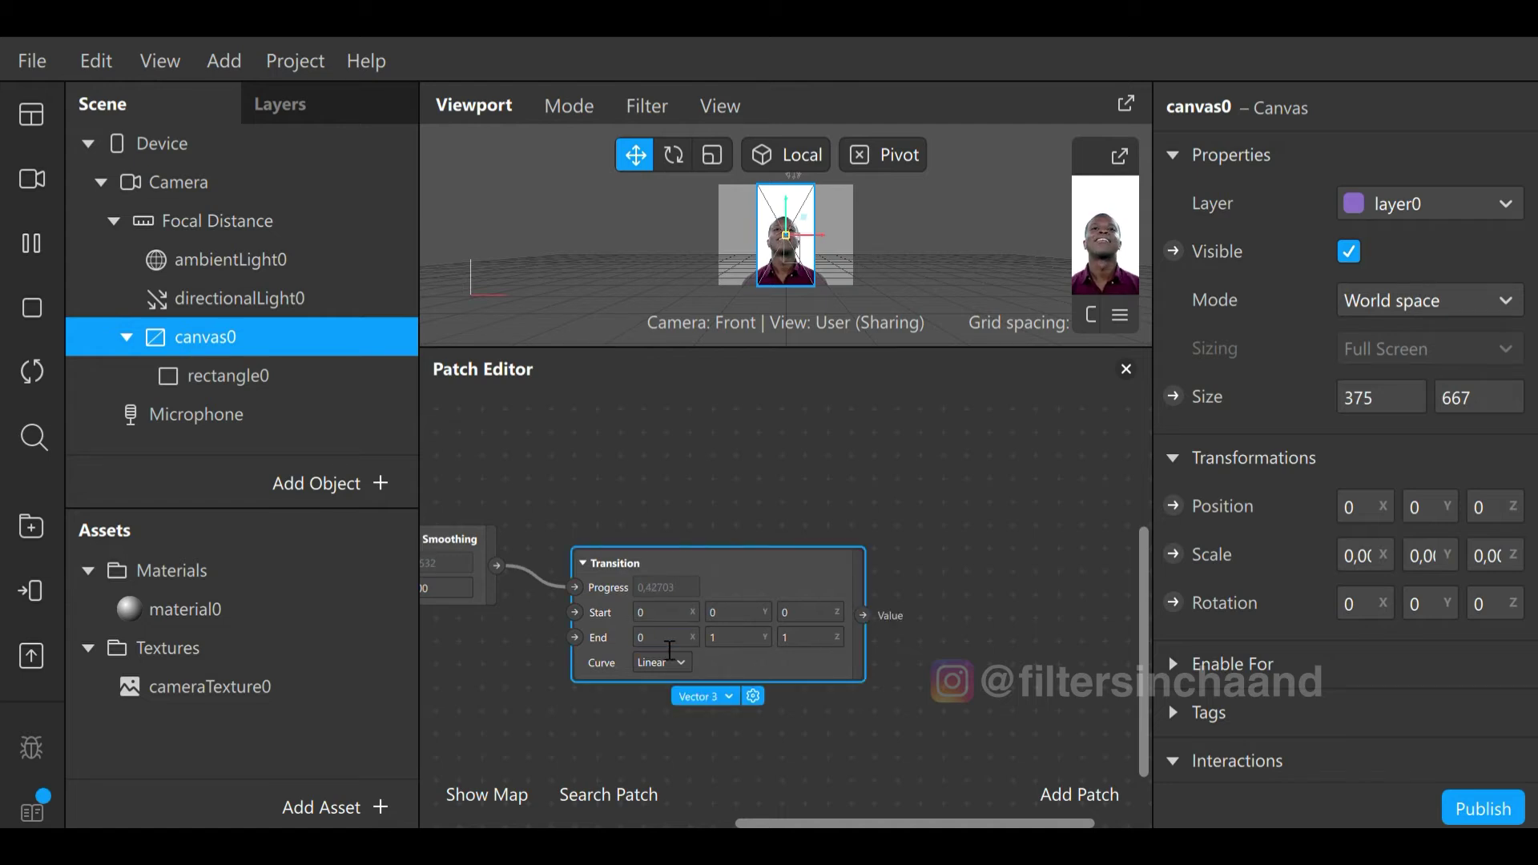
click(752, 641)
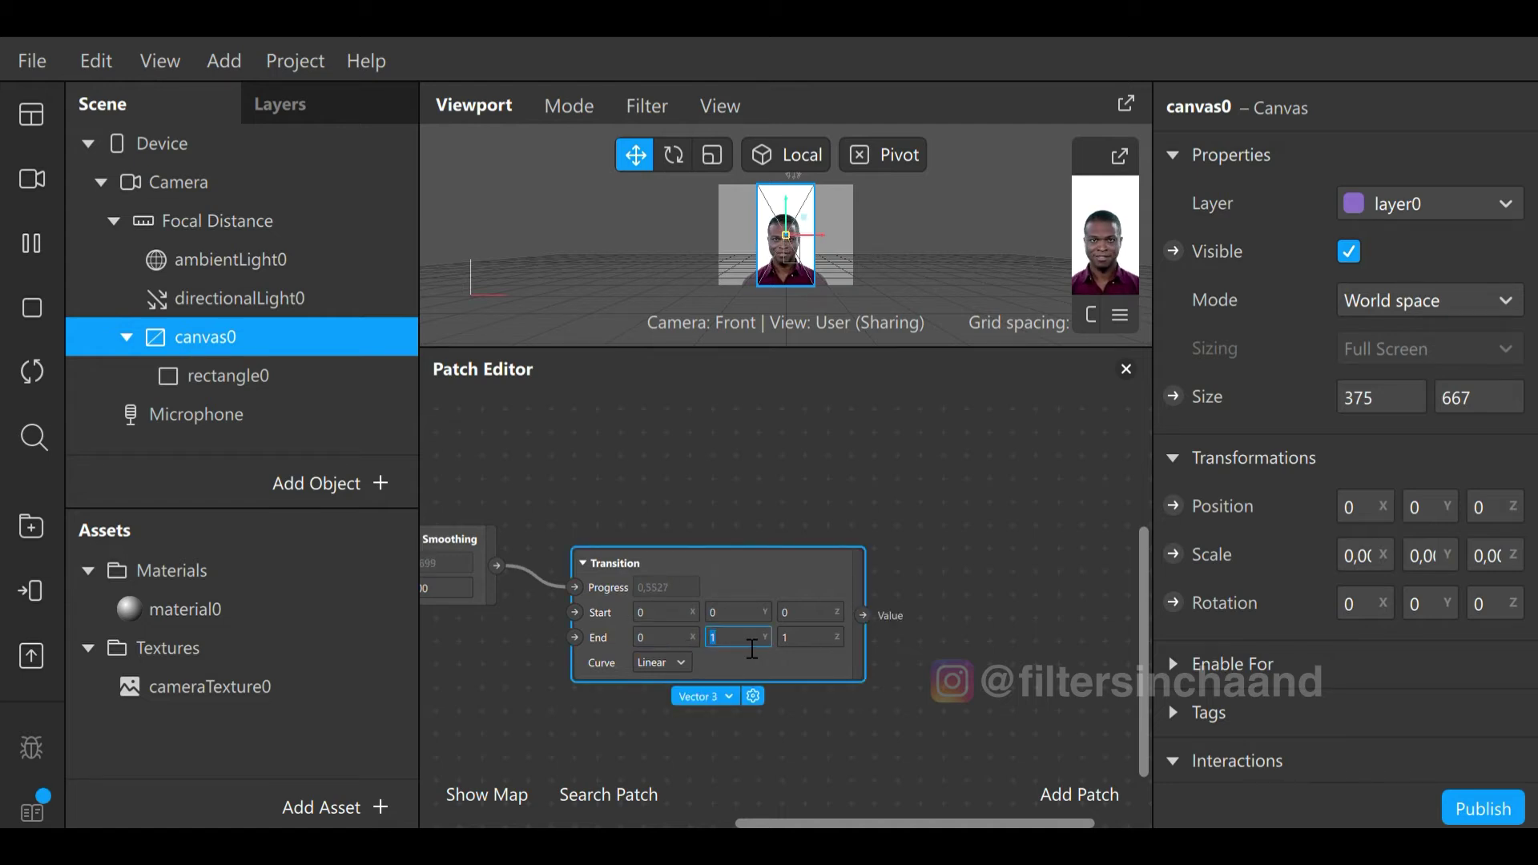
text(0)
key(Return)
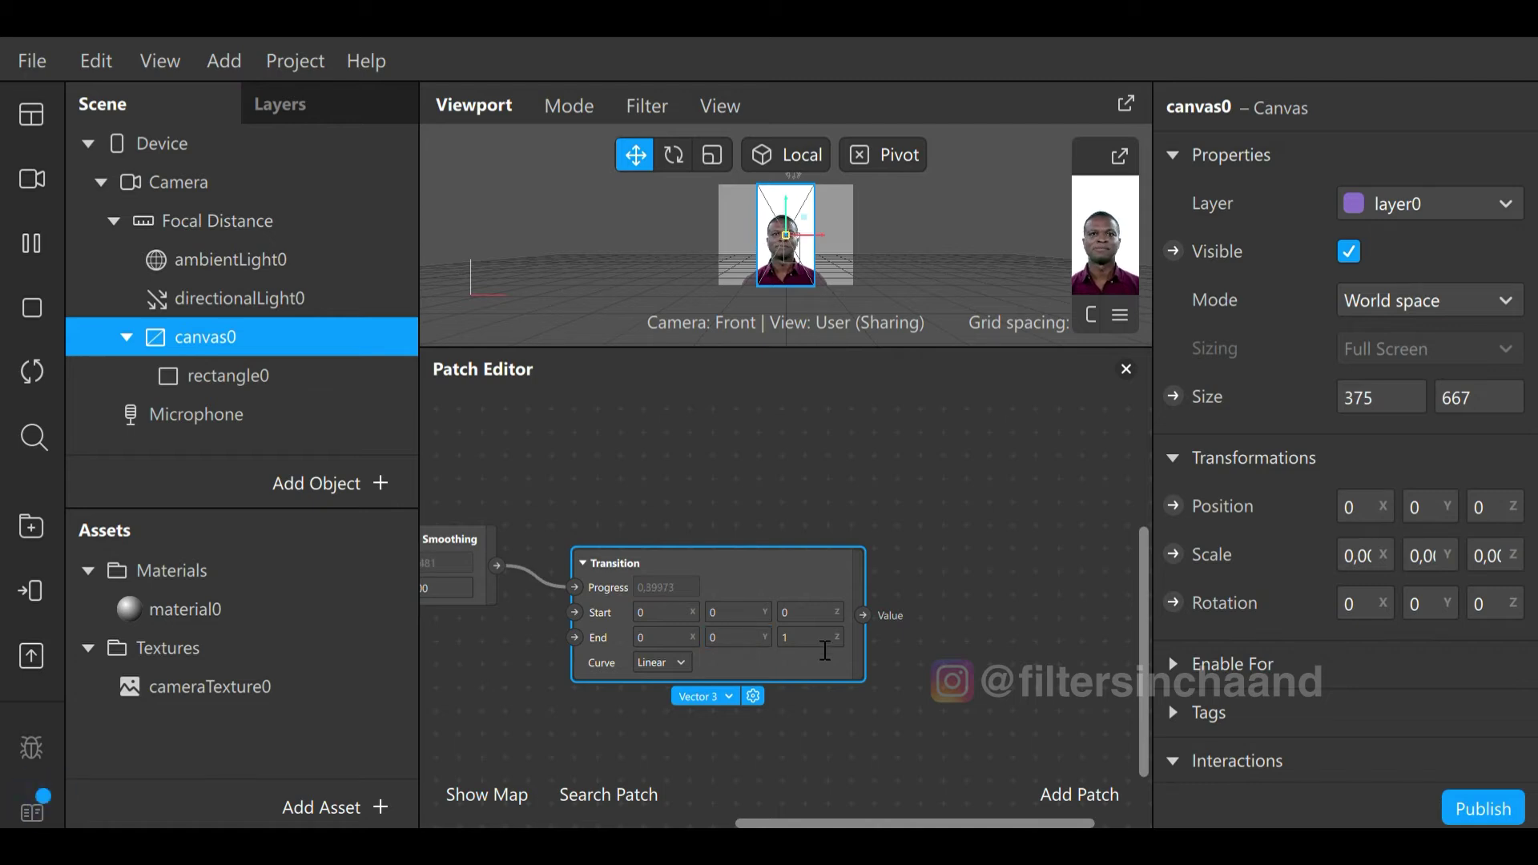
click(825, 651)
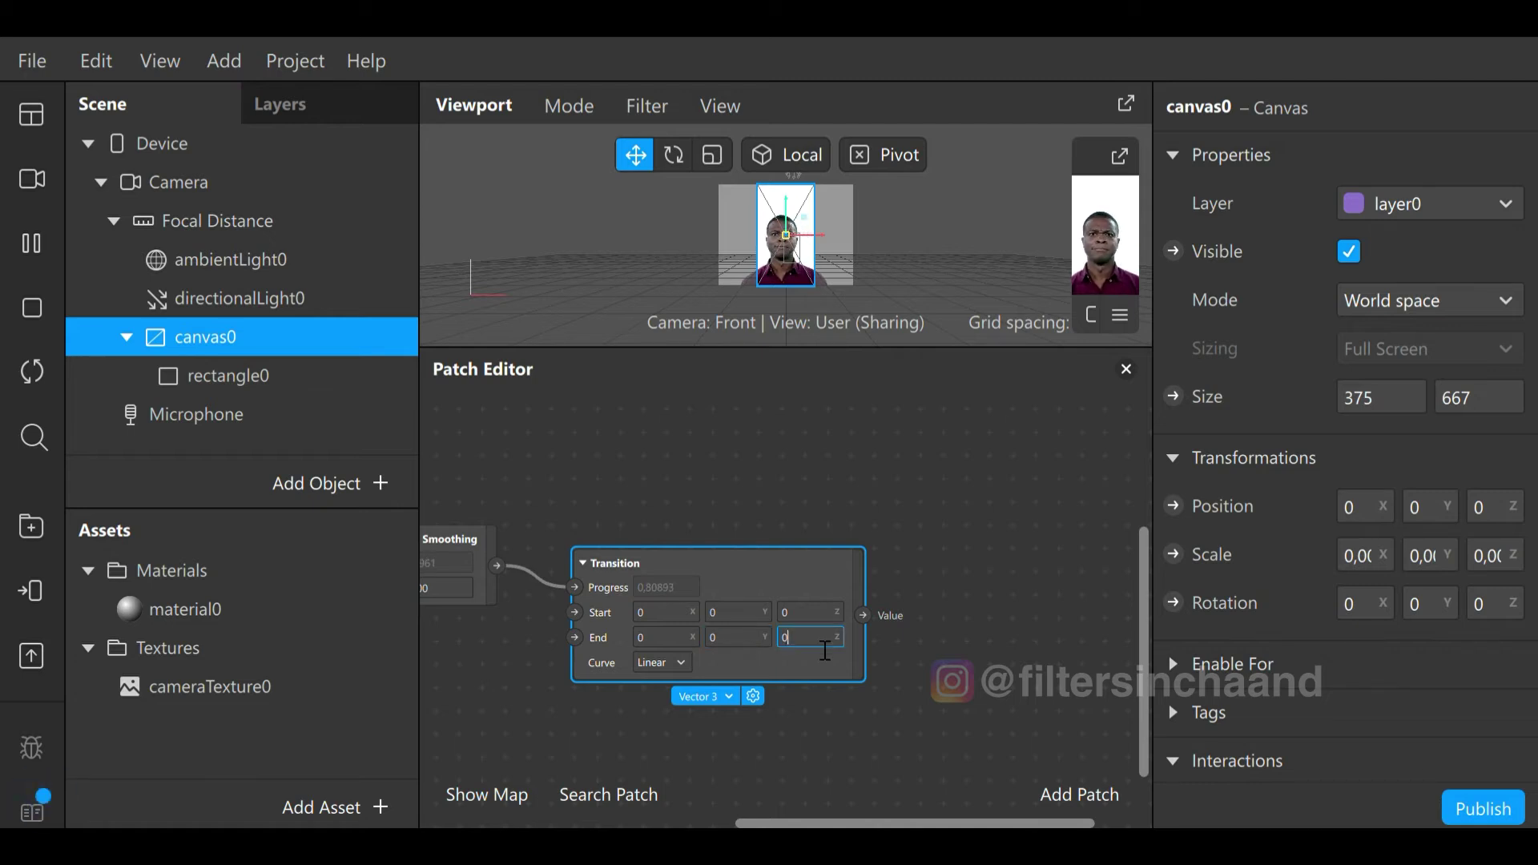
click(1014, 621)
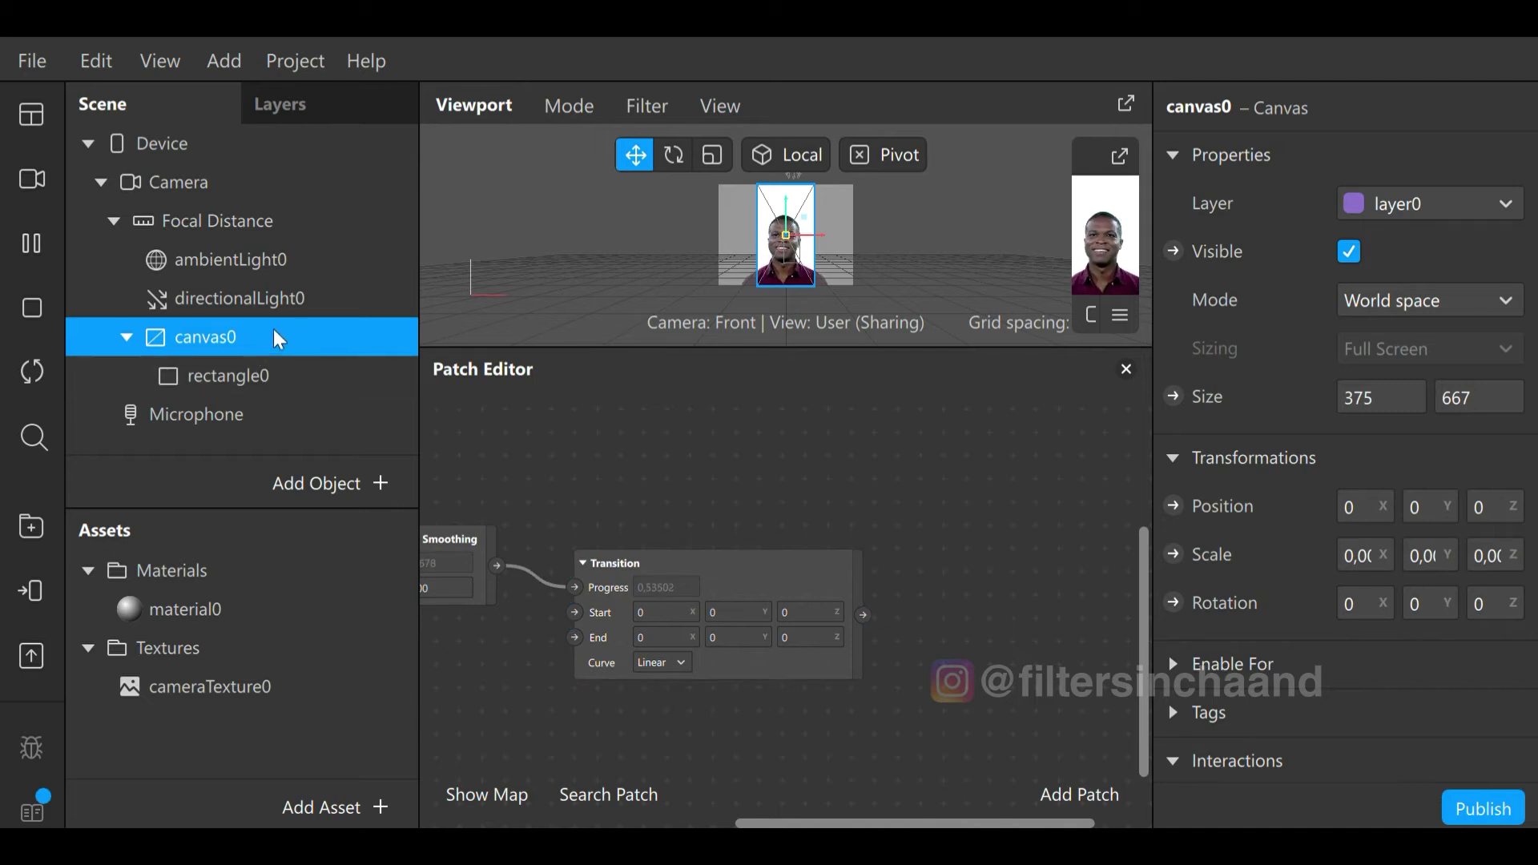
Create a patch for canvas0's rotation and connect the Transition's value output to its 3D Rotation input.
click(1174, 603)
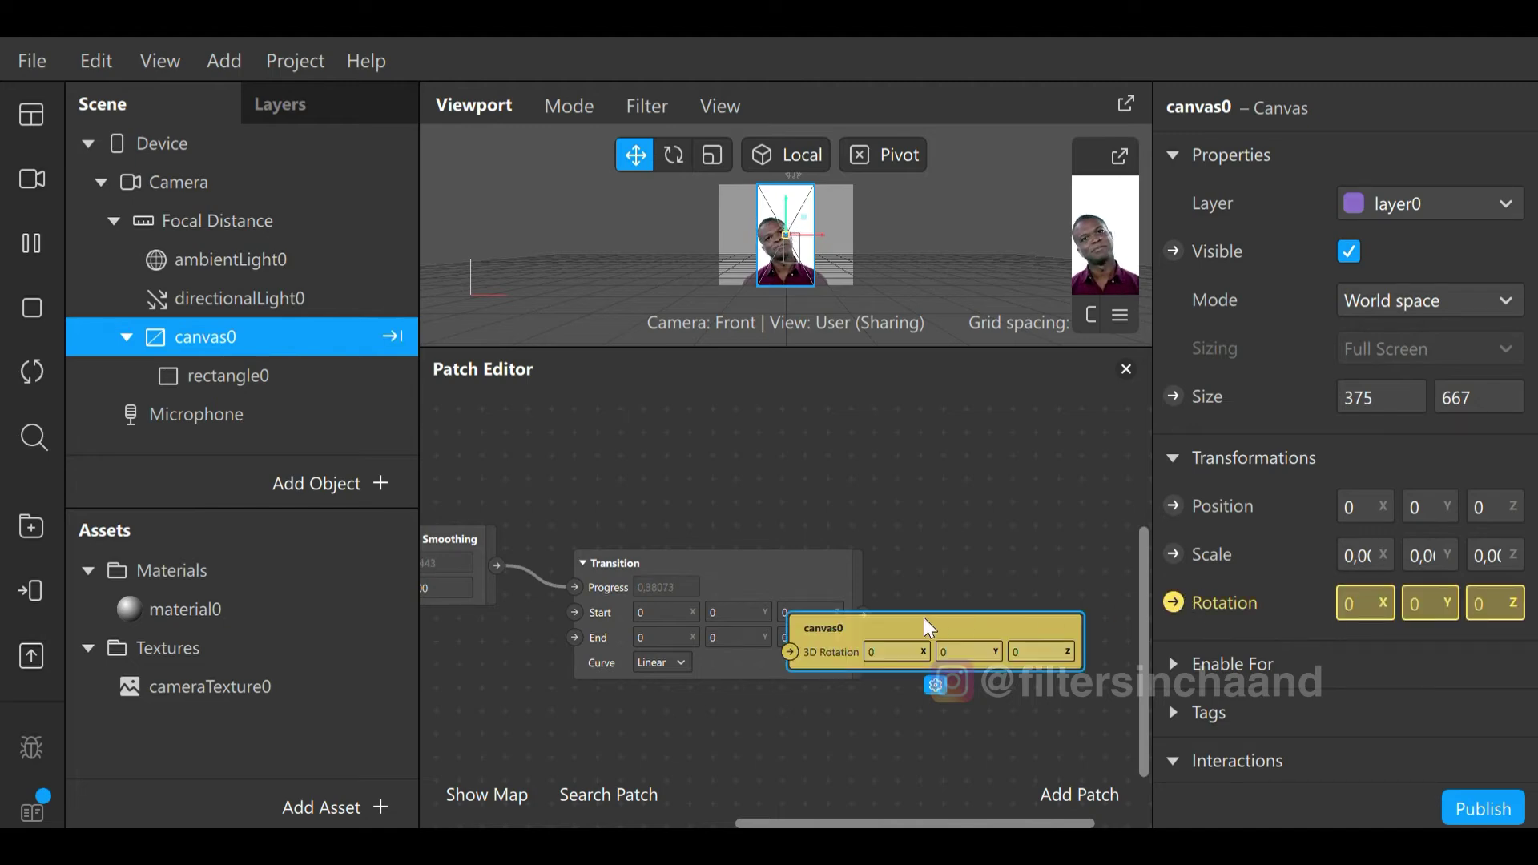
drag(892, 633, 1001, 587)
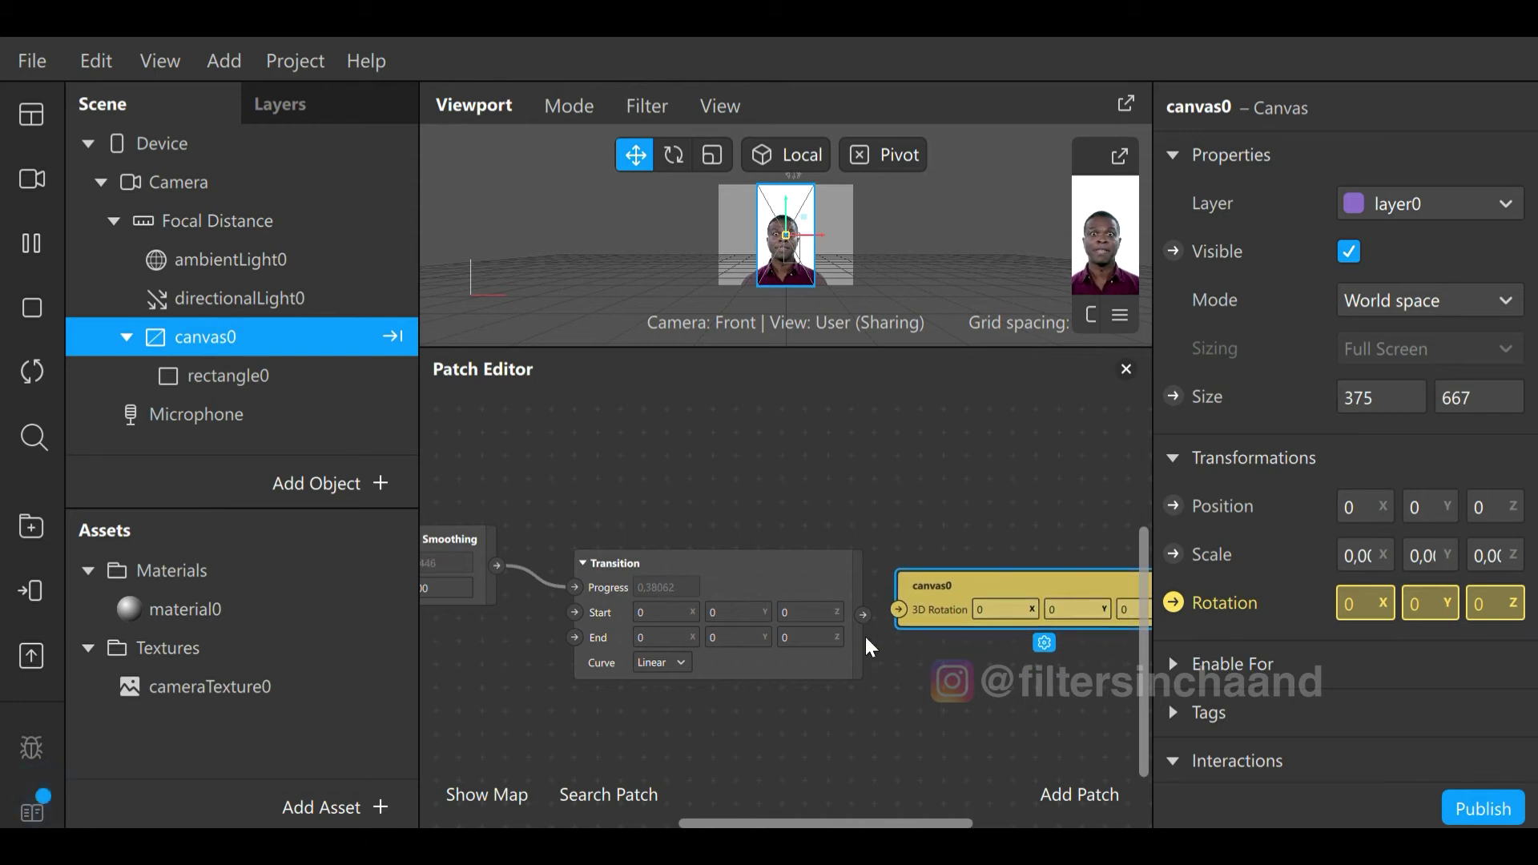
drag(863, 615, 902, 611)
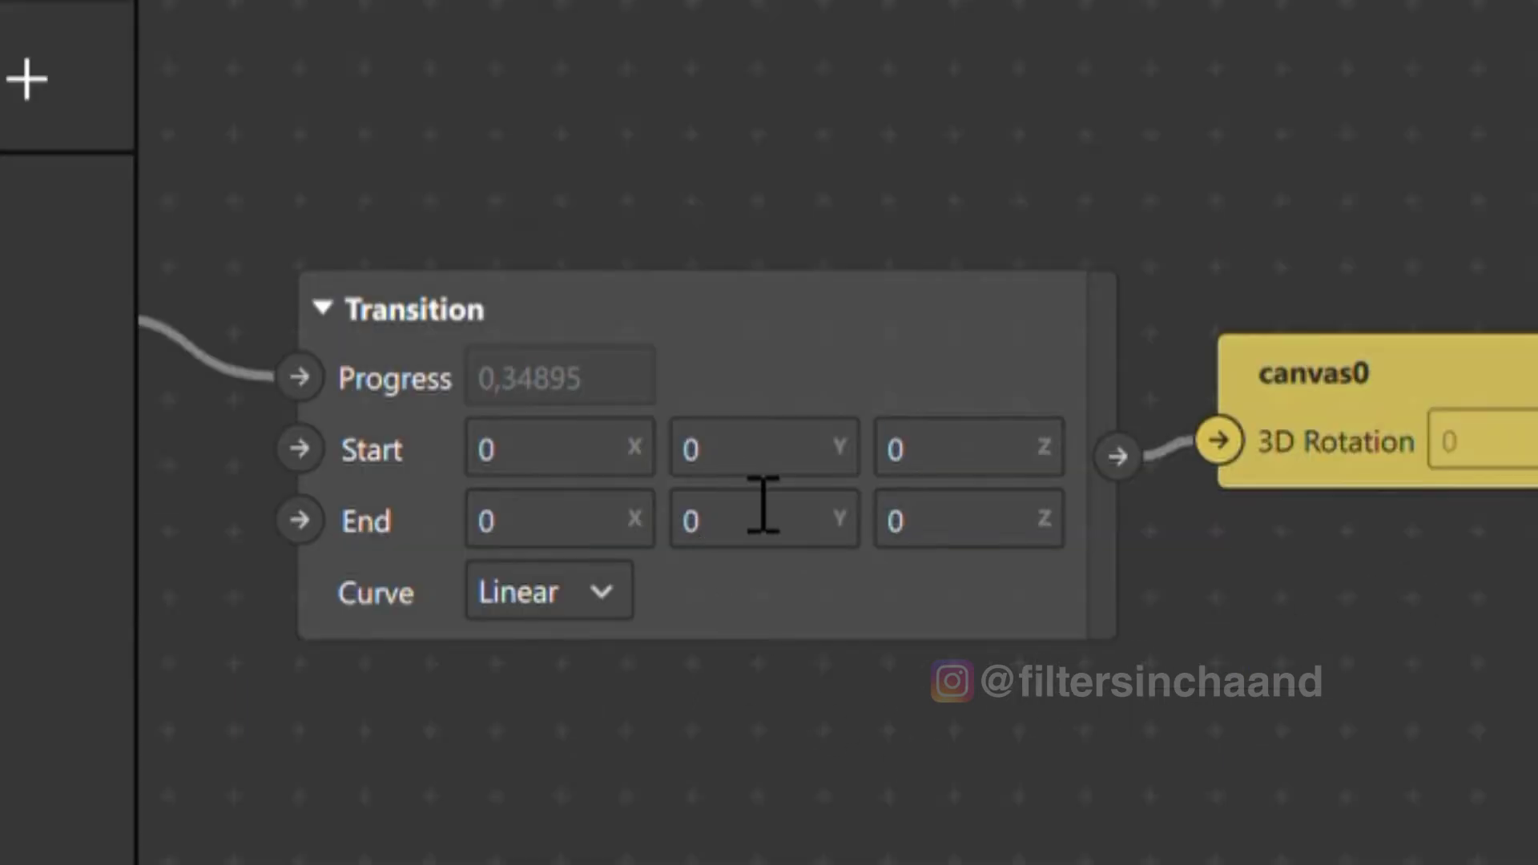
Set the Transition patch's Start Y value to 25 and its End Y value to -25.
click(831, 475)
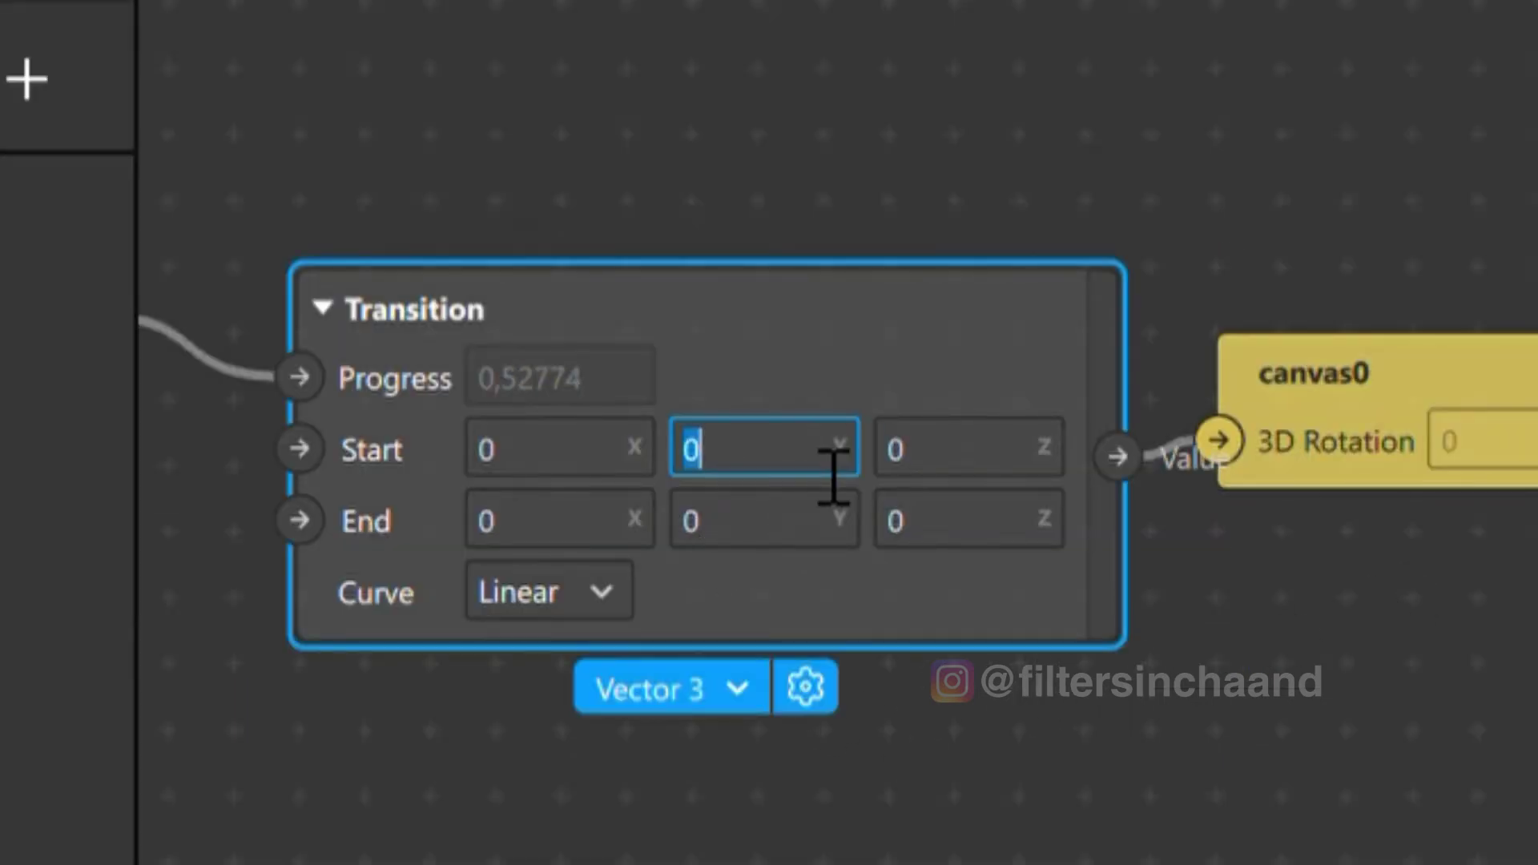
text(25)
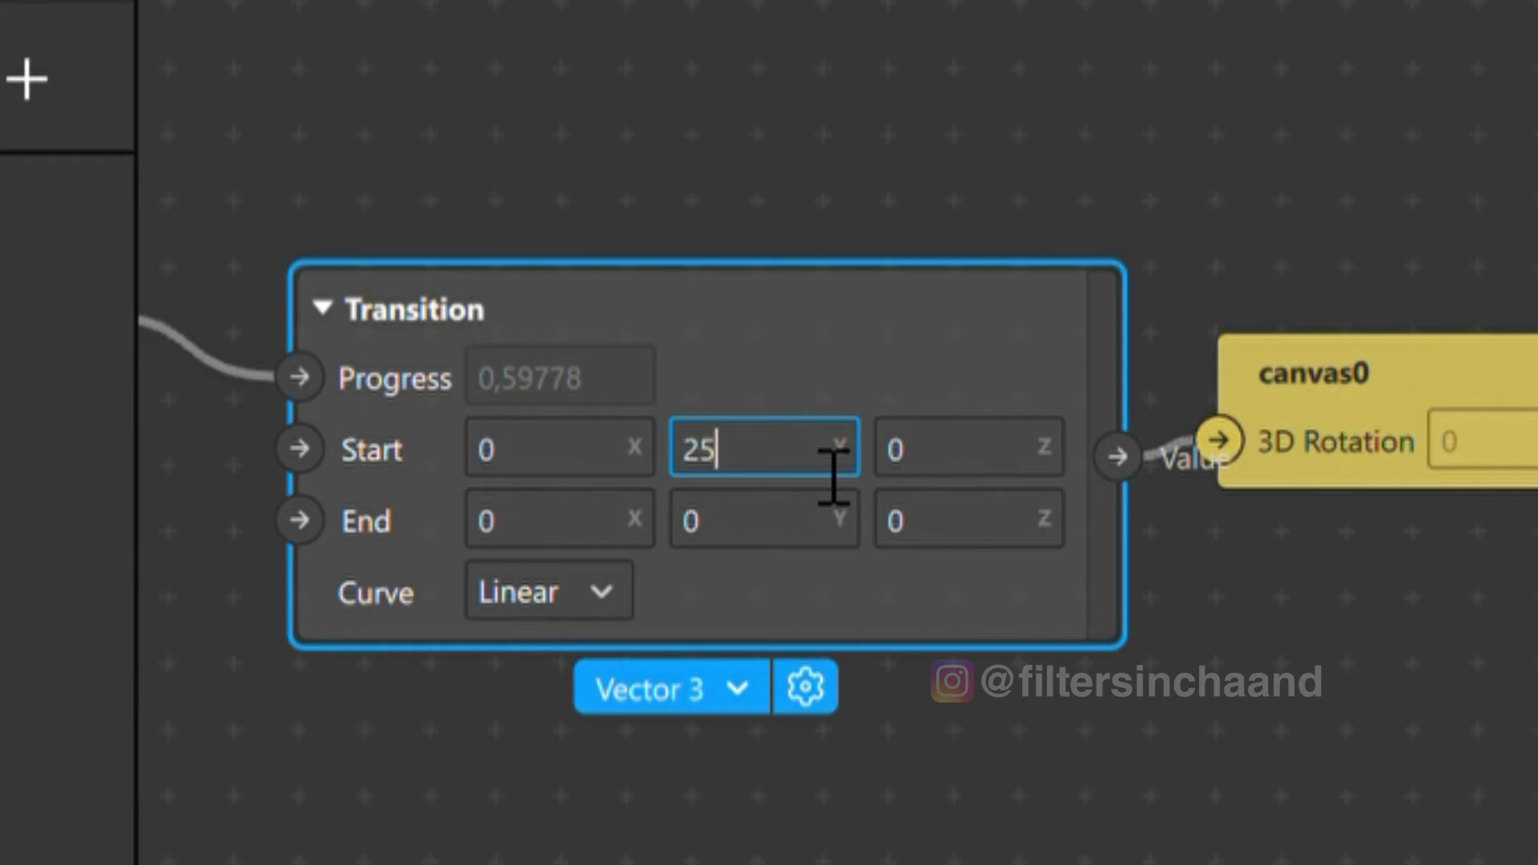
click(818, 548)
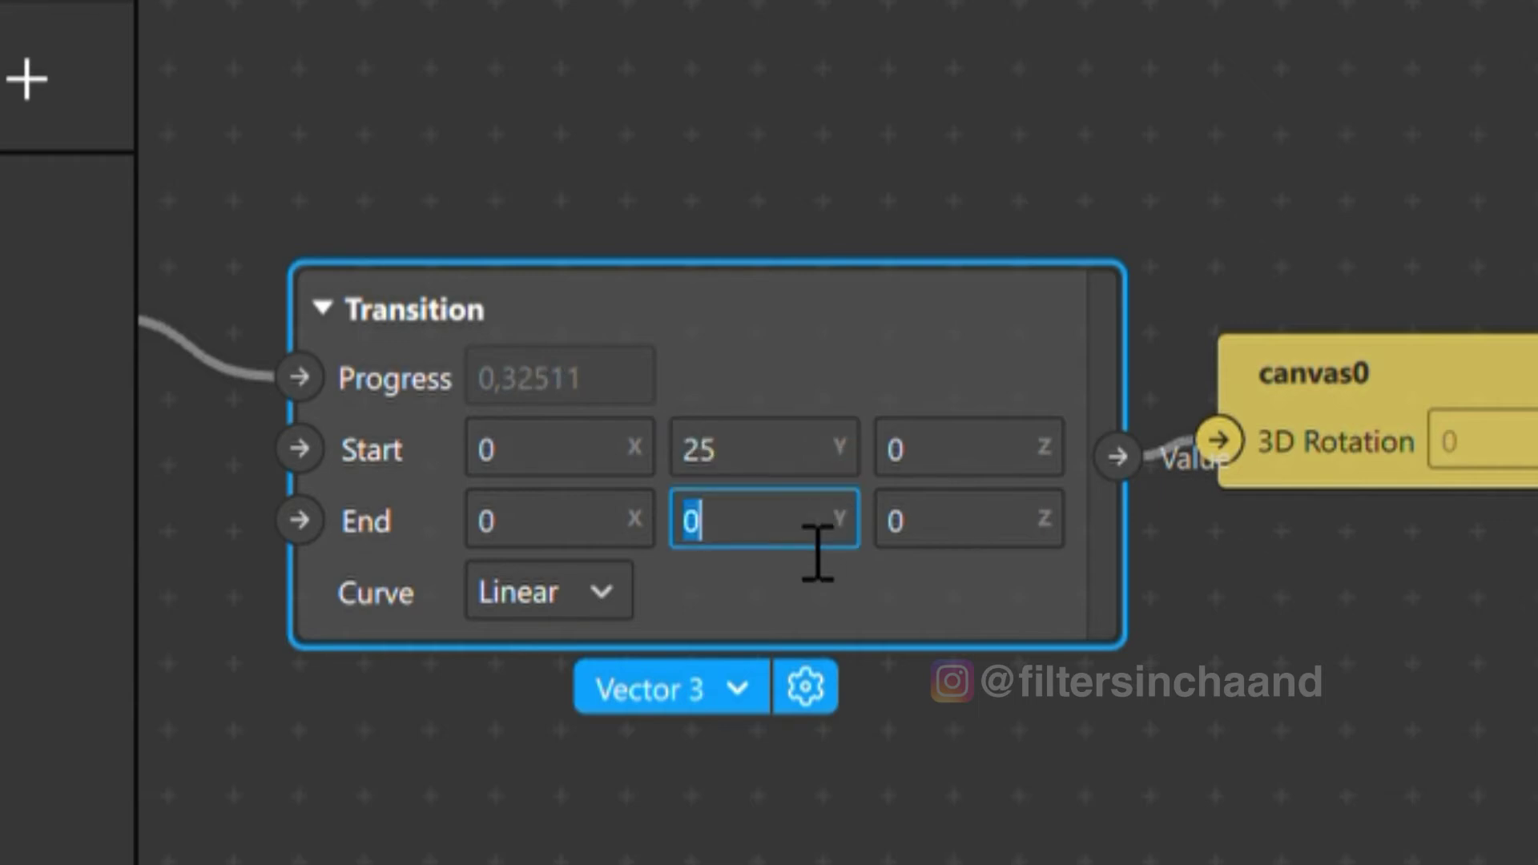
key(BackSpace)
text(-)
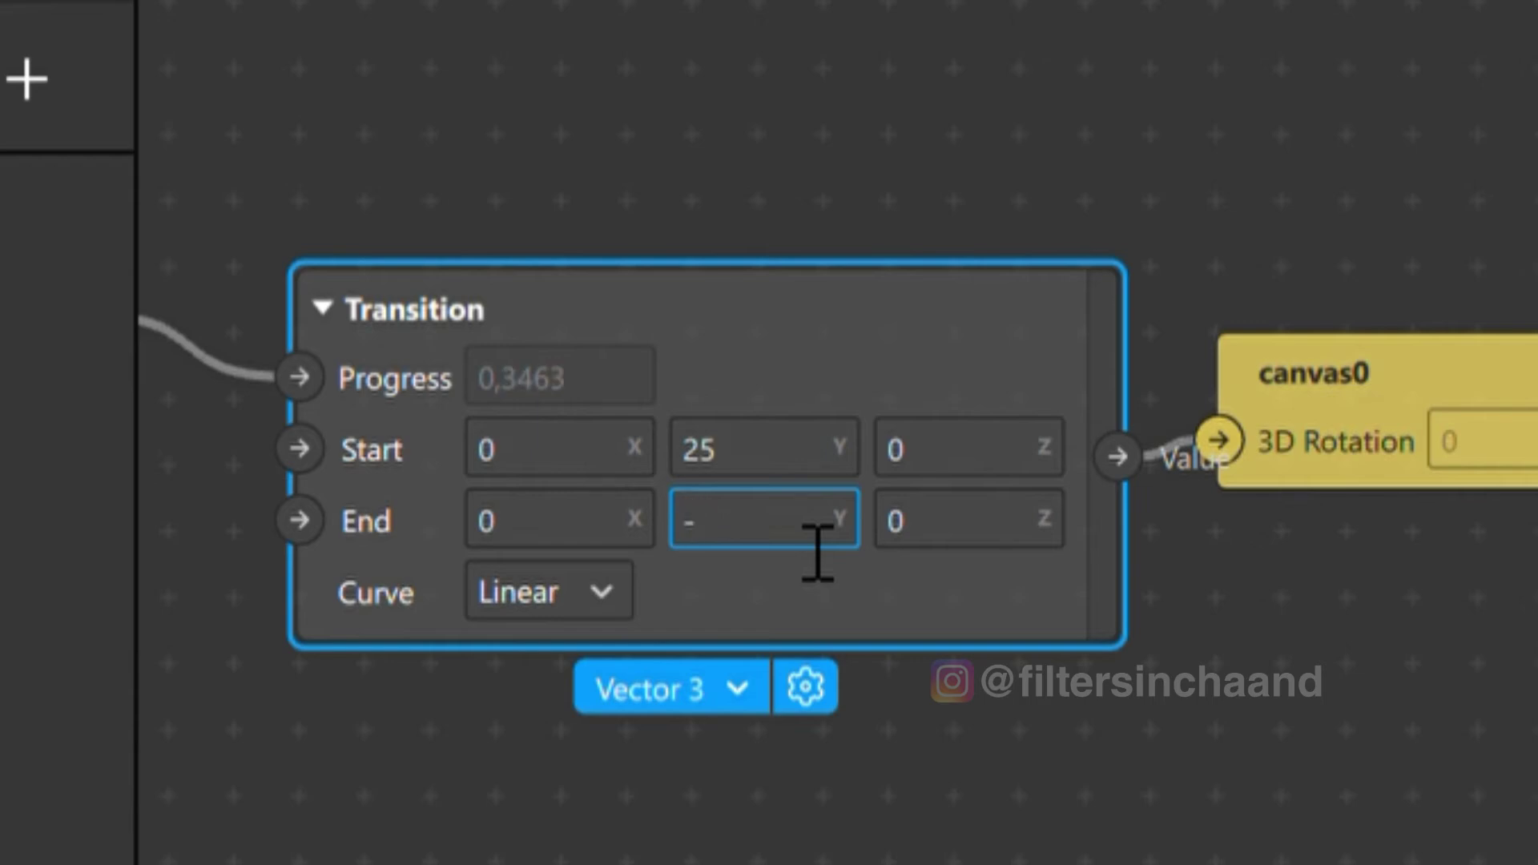
text(25)
key(Return)
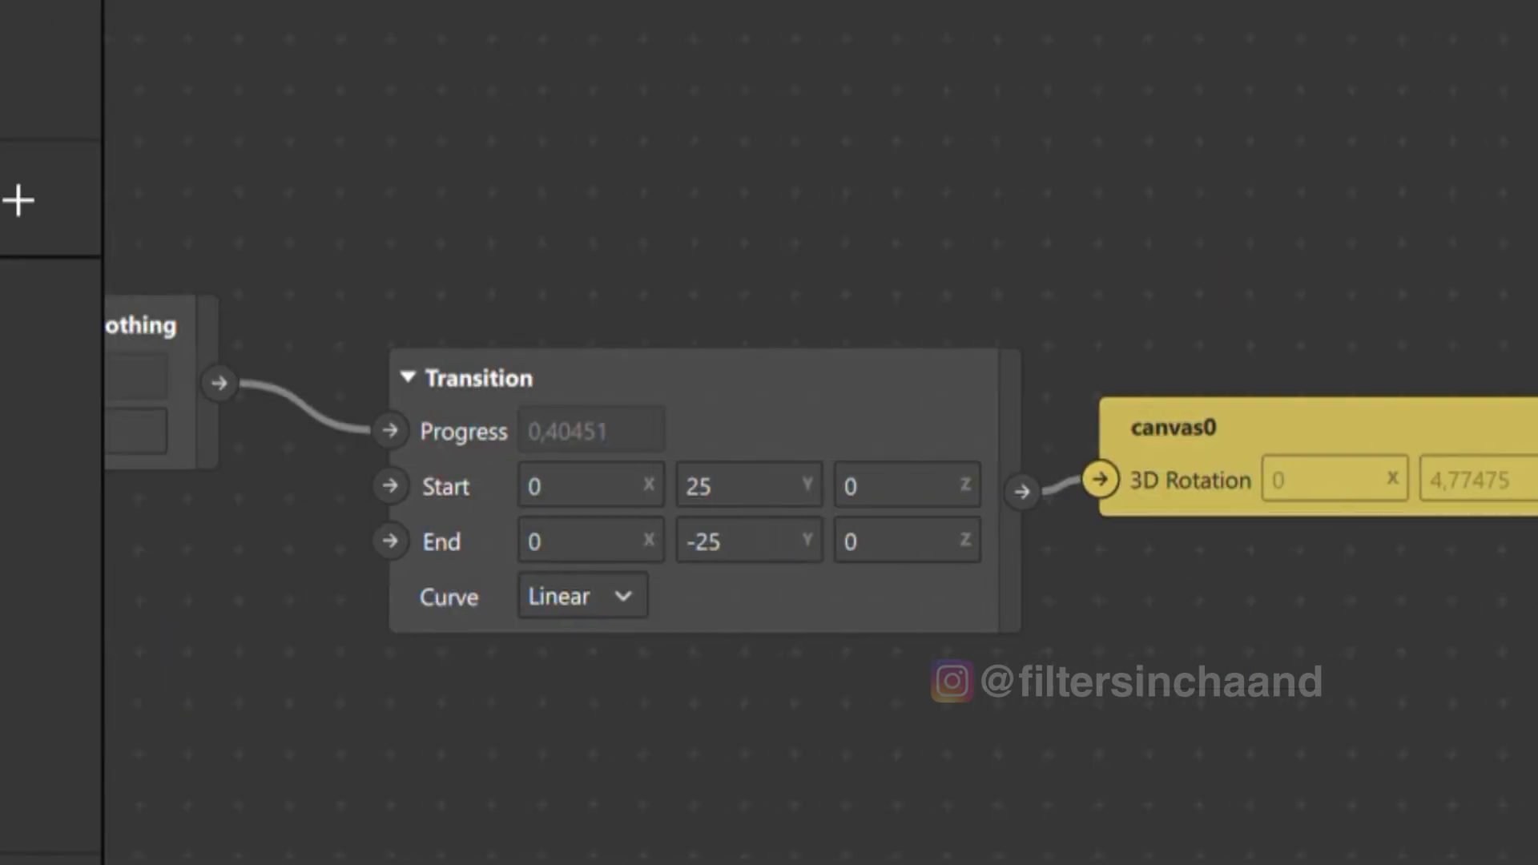
Set the Loop Animation patch's duration to 0,5 and enable its Mirrored option.
scroll(742, 591, left, 10)
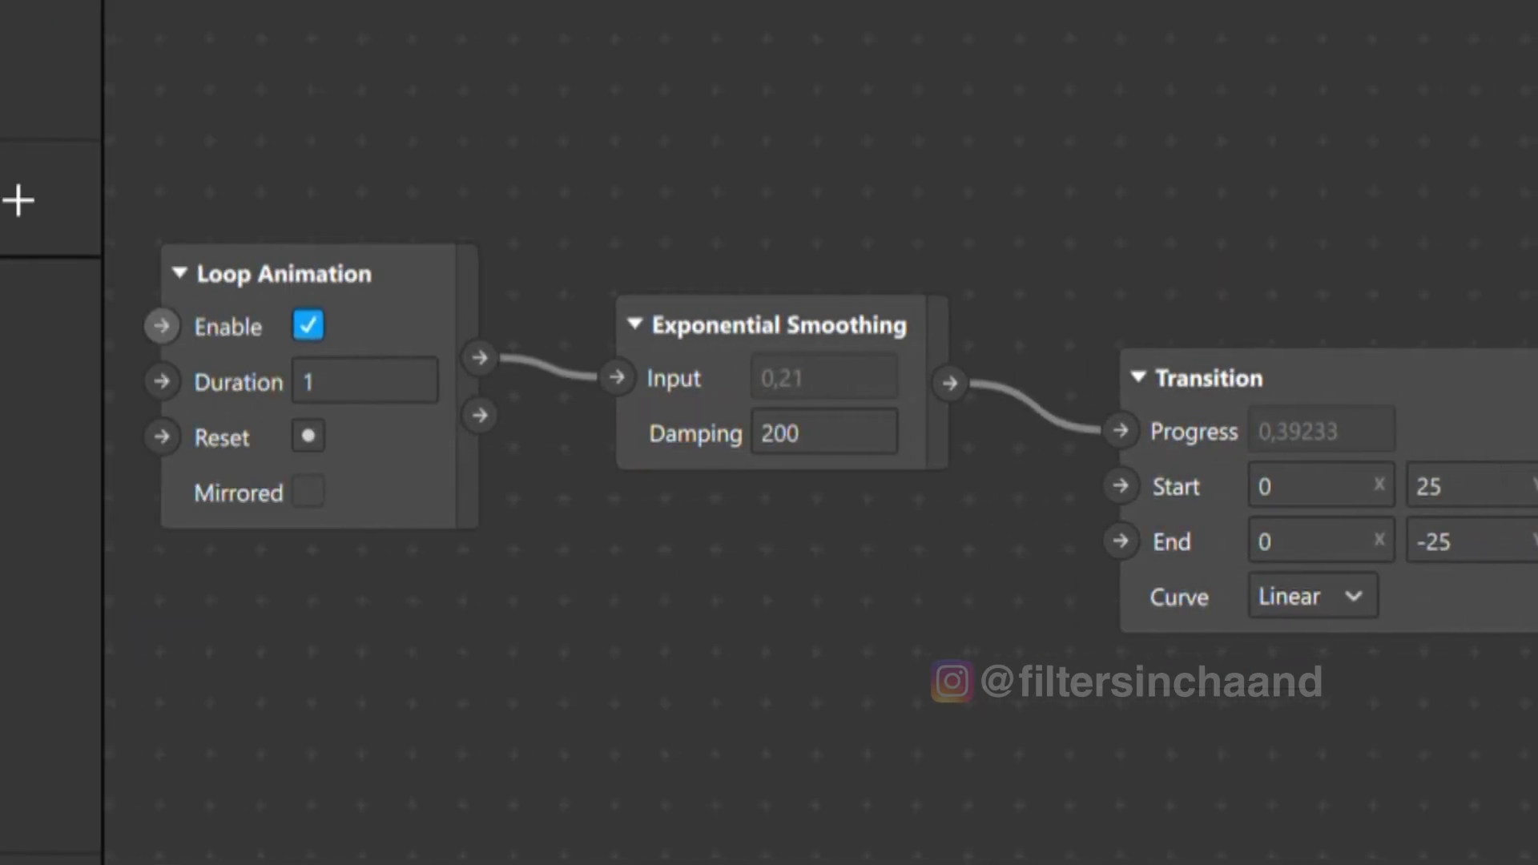
scroll(663, 470, left, 5)
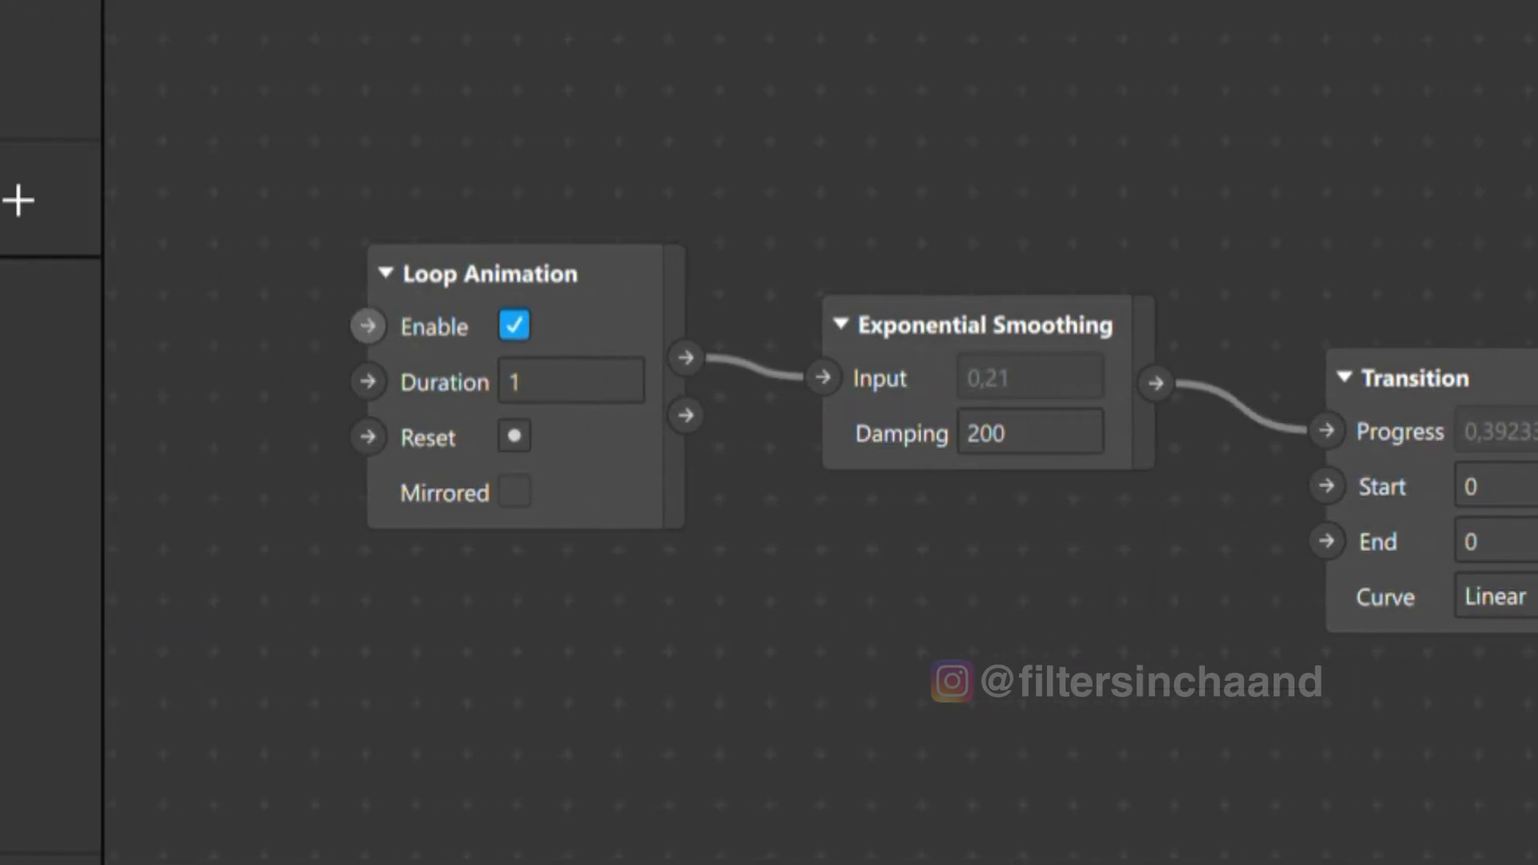
click(595, 425)
key(BackSpace)
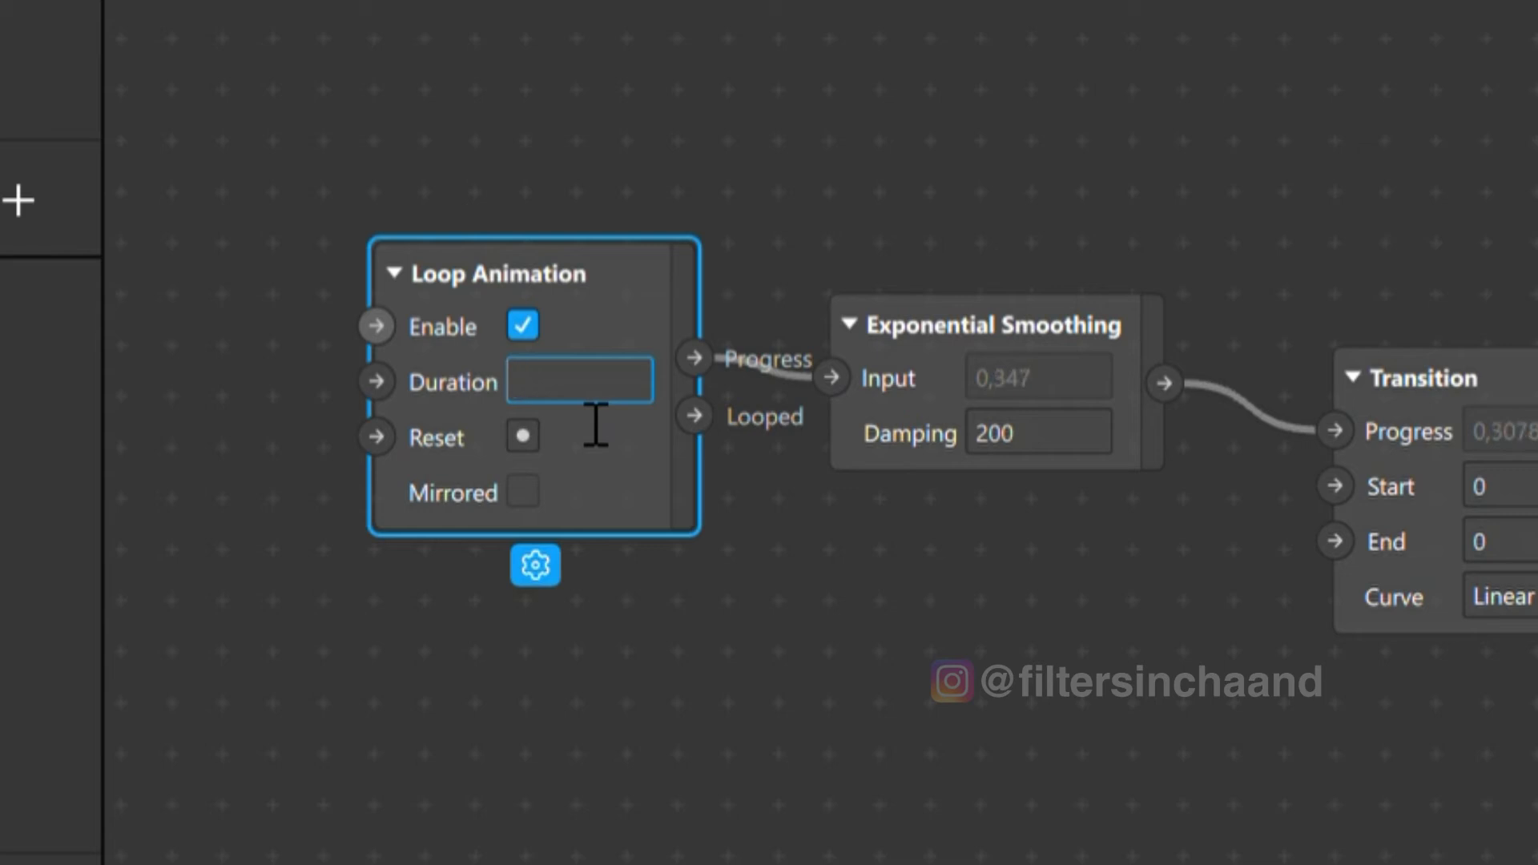
text(0)
text(,5)
key(Return)
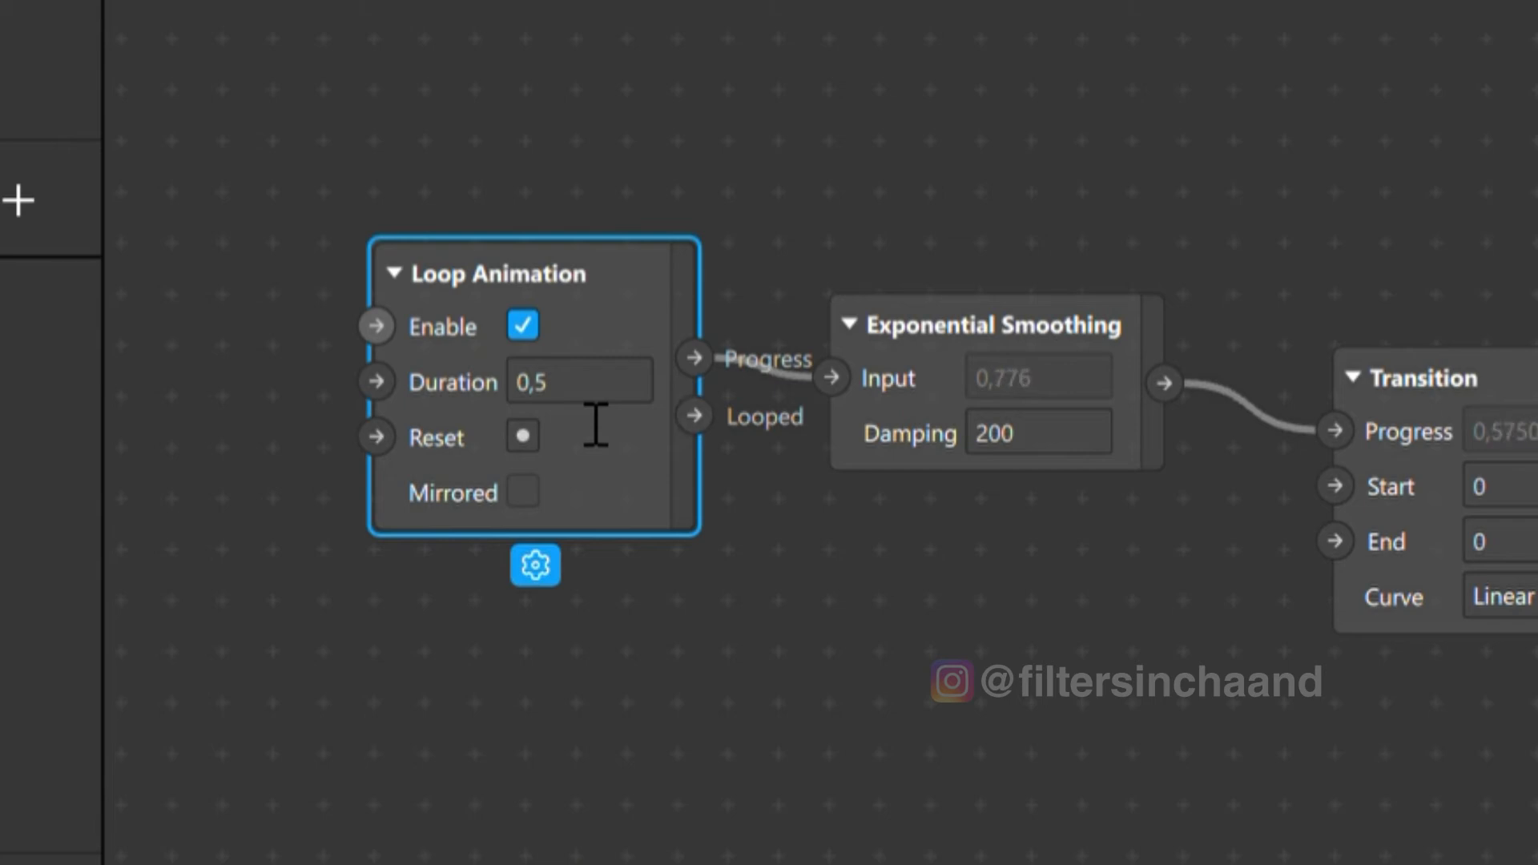
click(522, 492)
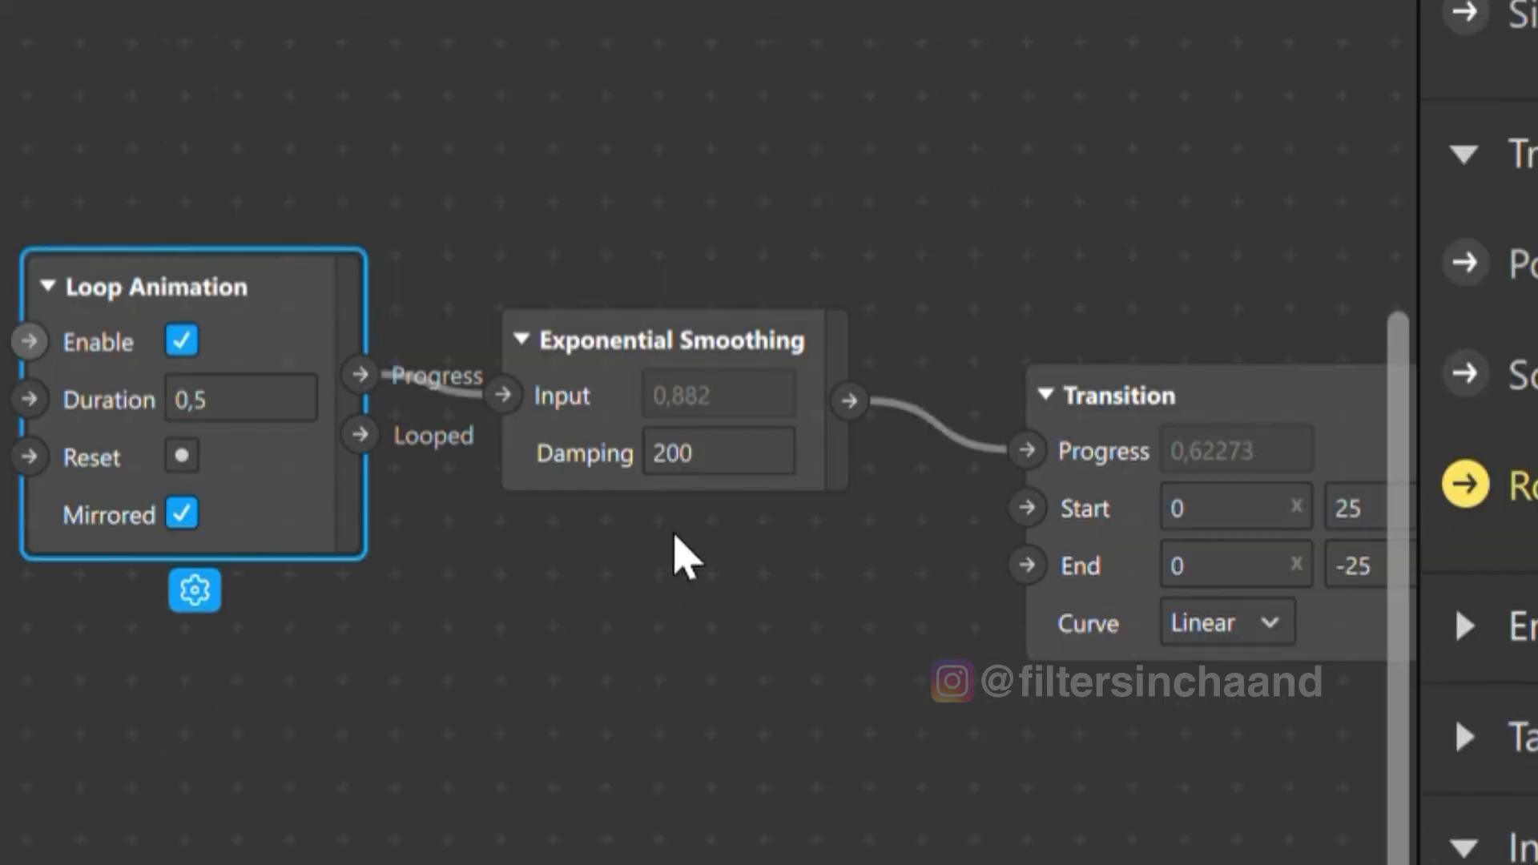
Set the Exponential Smoothing patch's damping to 300.
click(766, 474)
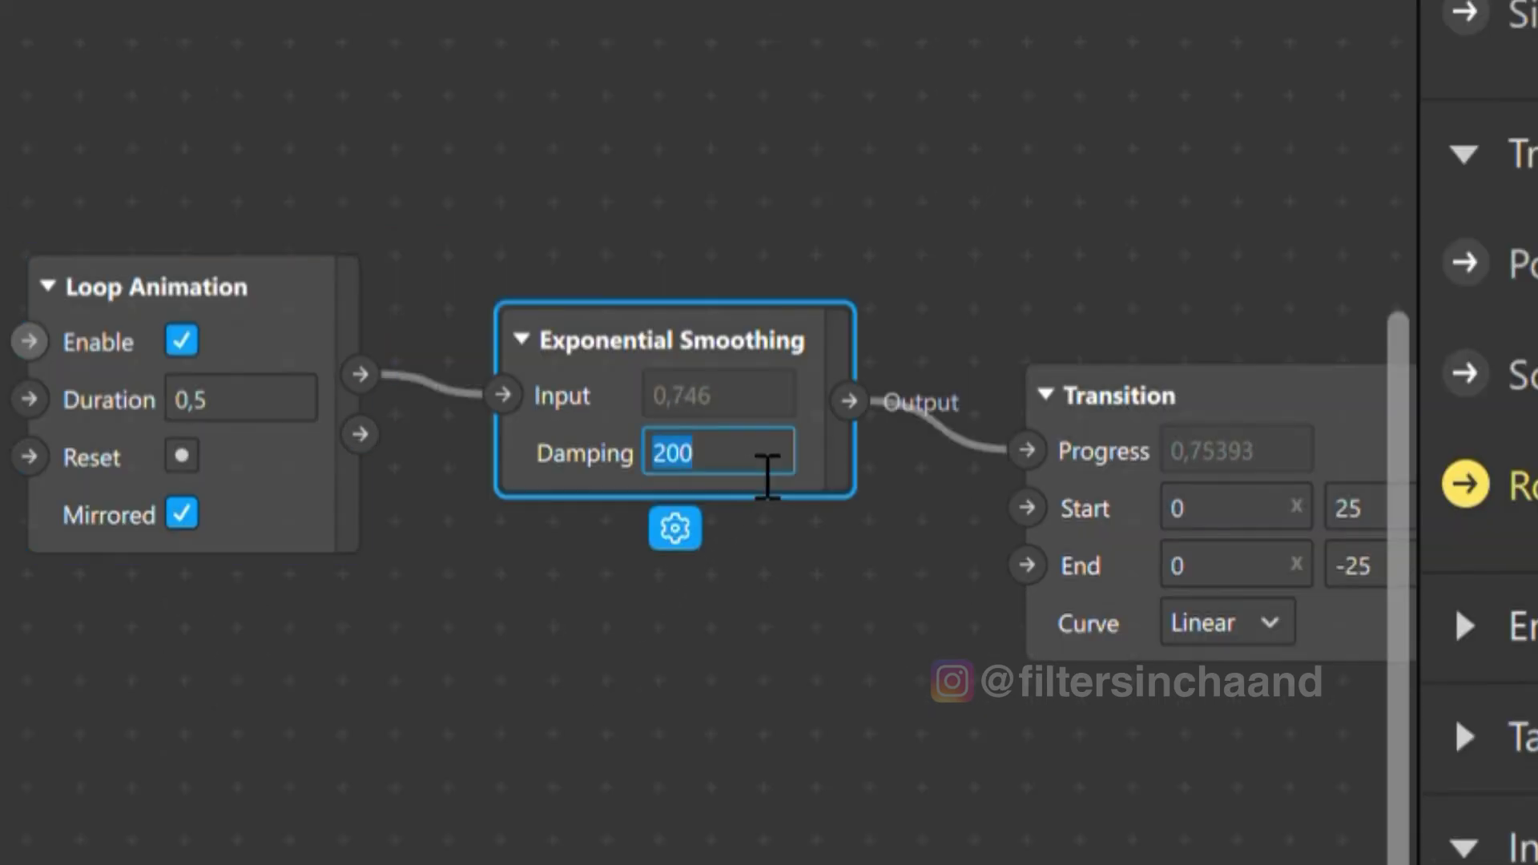
text(399)
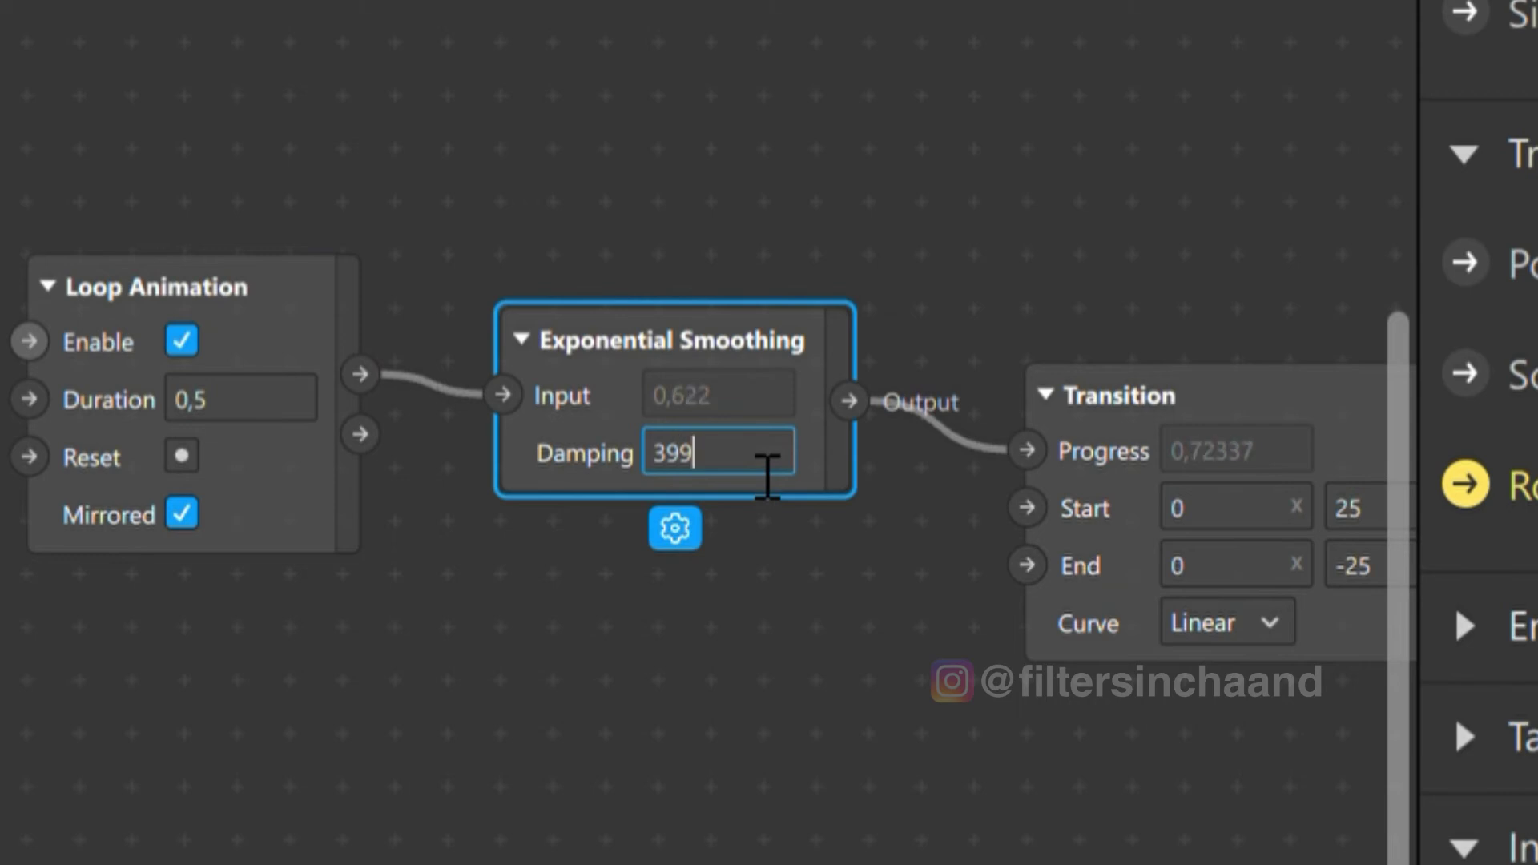
key(BackSpace)
key(BackSpace)
text(00)
key(Return)
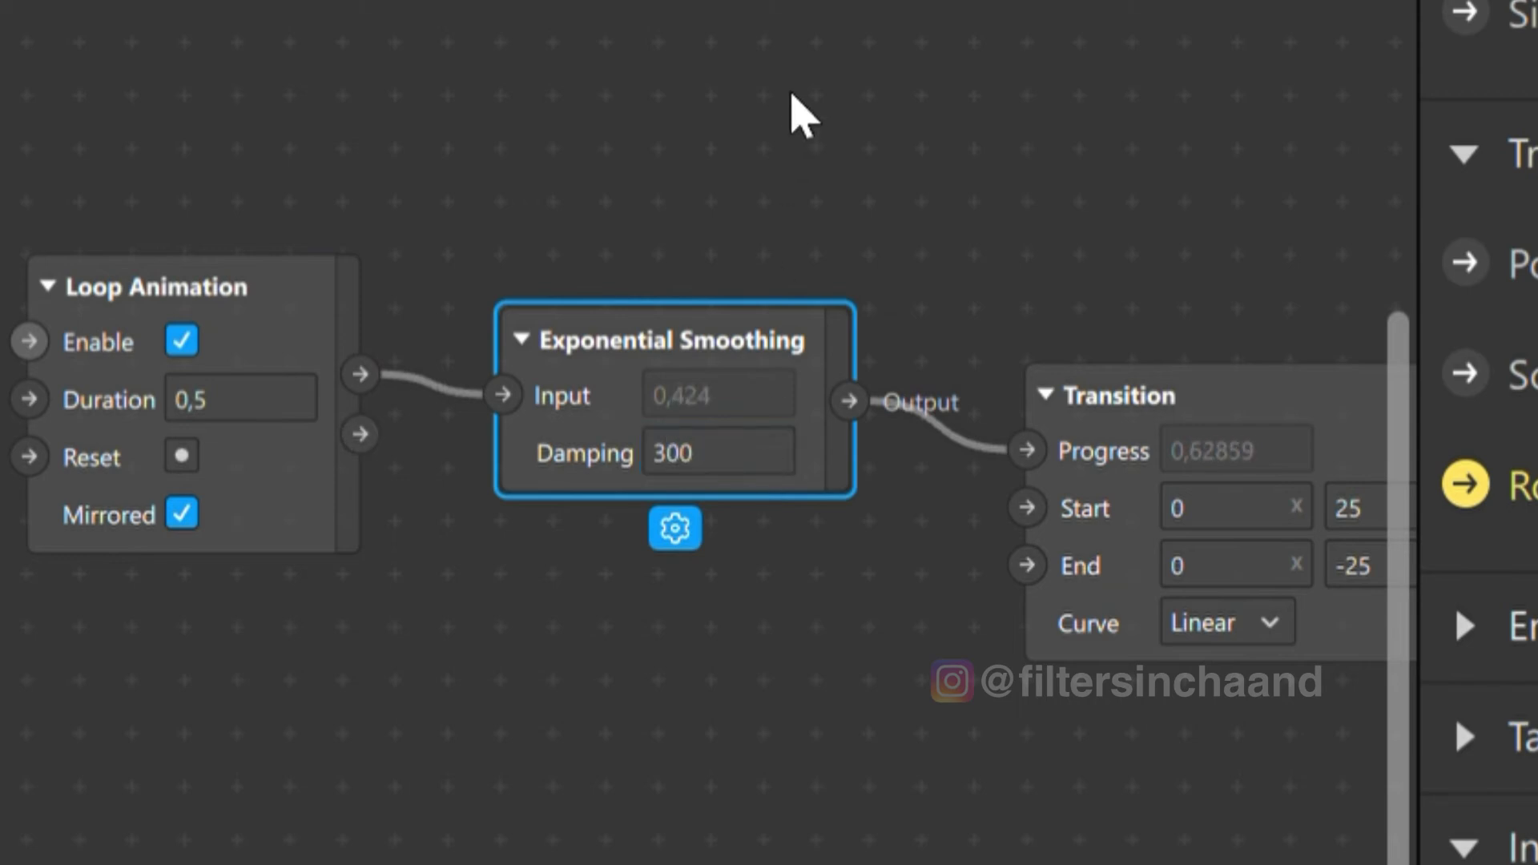
click(797, 113)
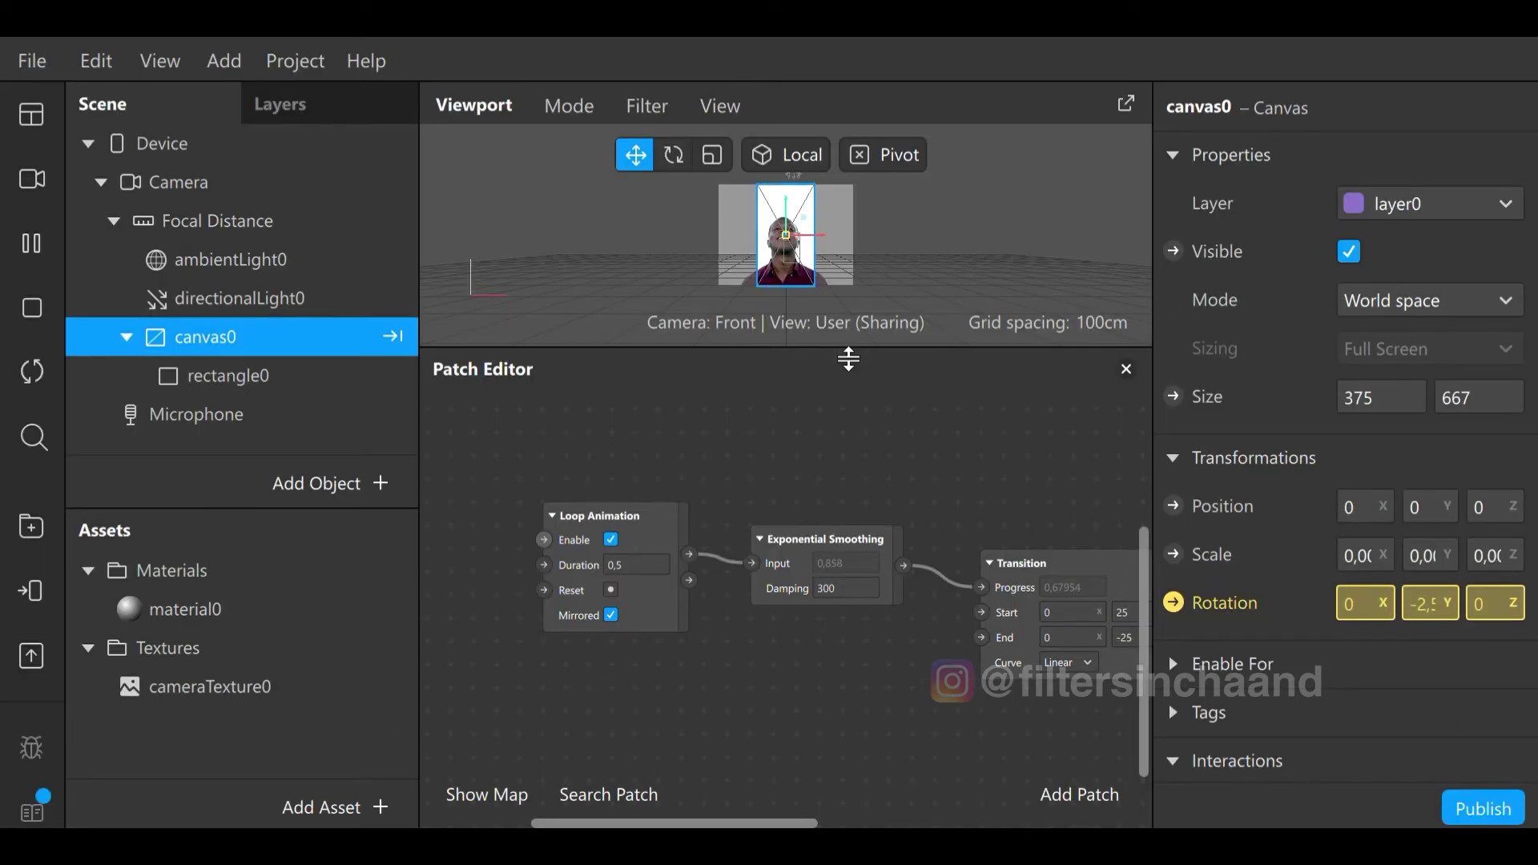
Shrink the Patch Editor's height to enlarge the Viewport and show the animated canvas.
drag(844, 355, 837, 481)
drag(833, 549, 849, 630)
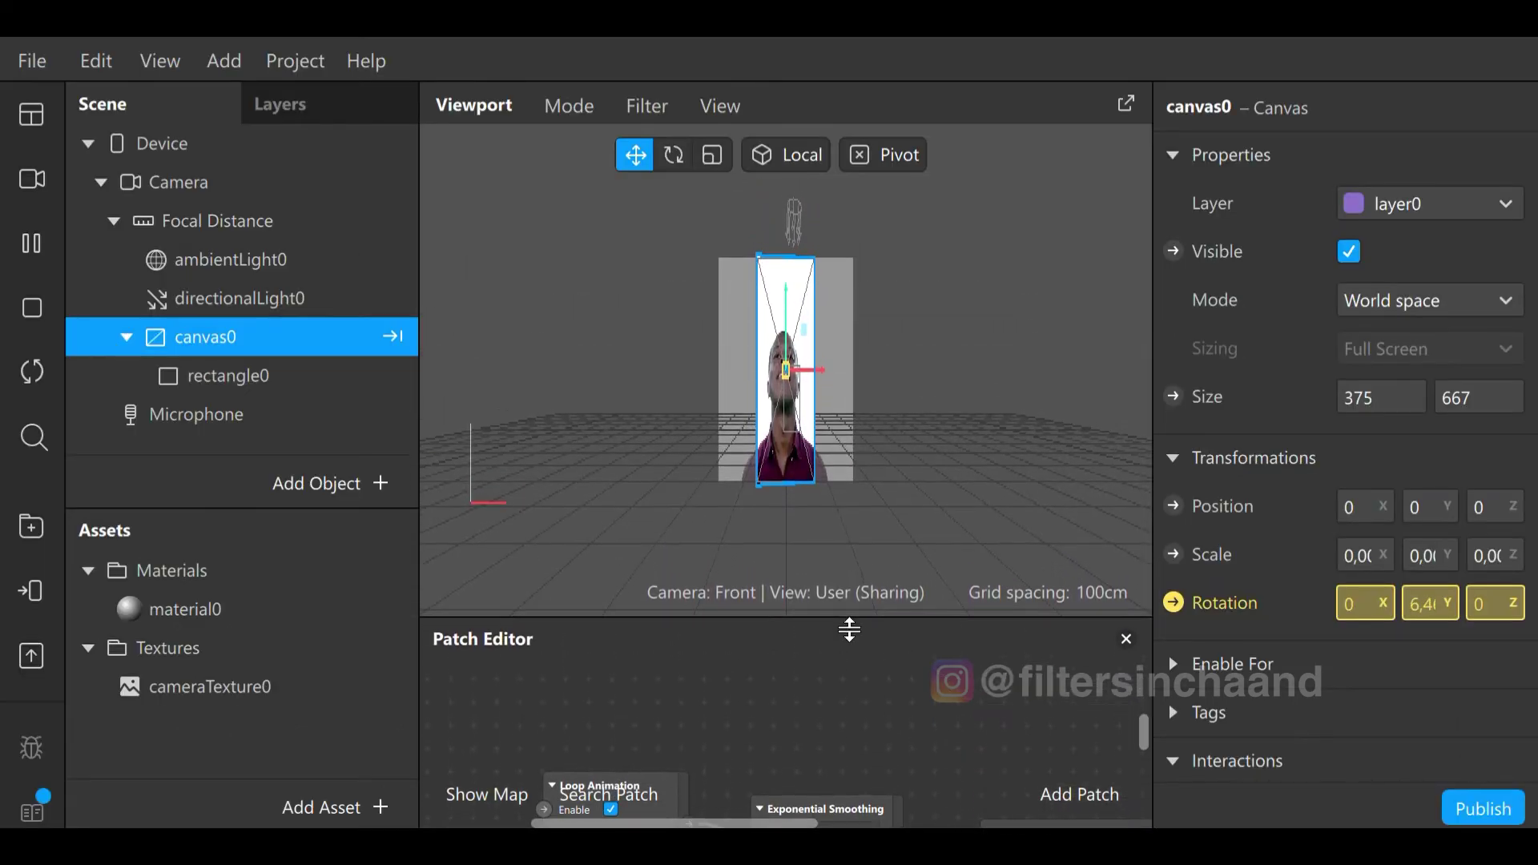